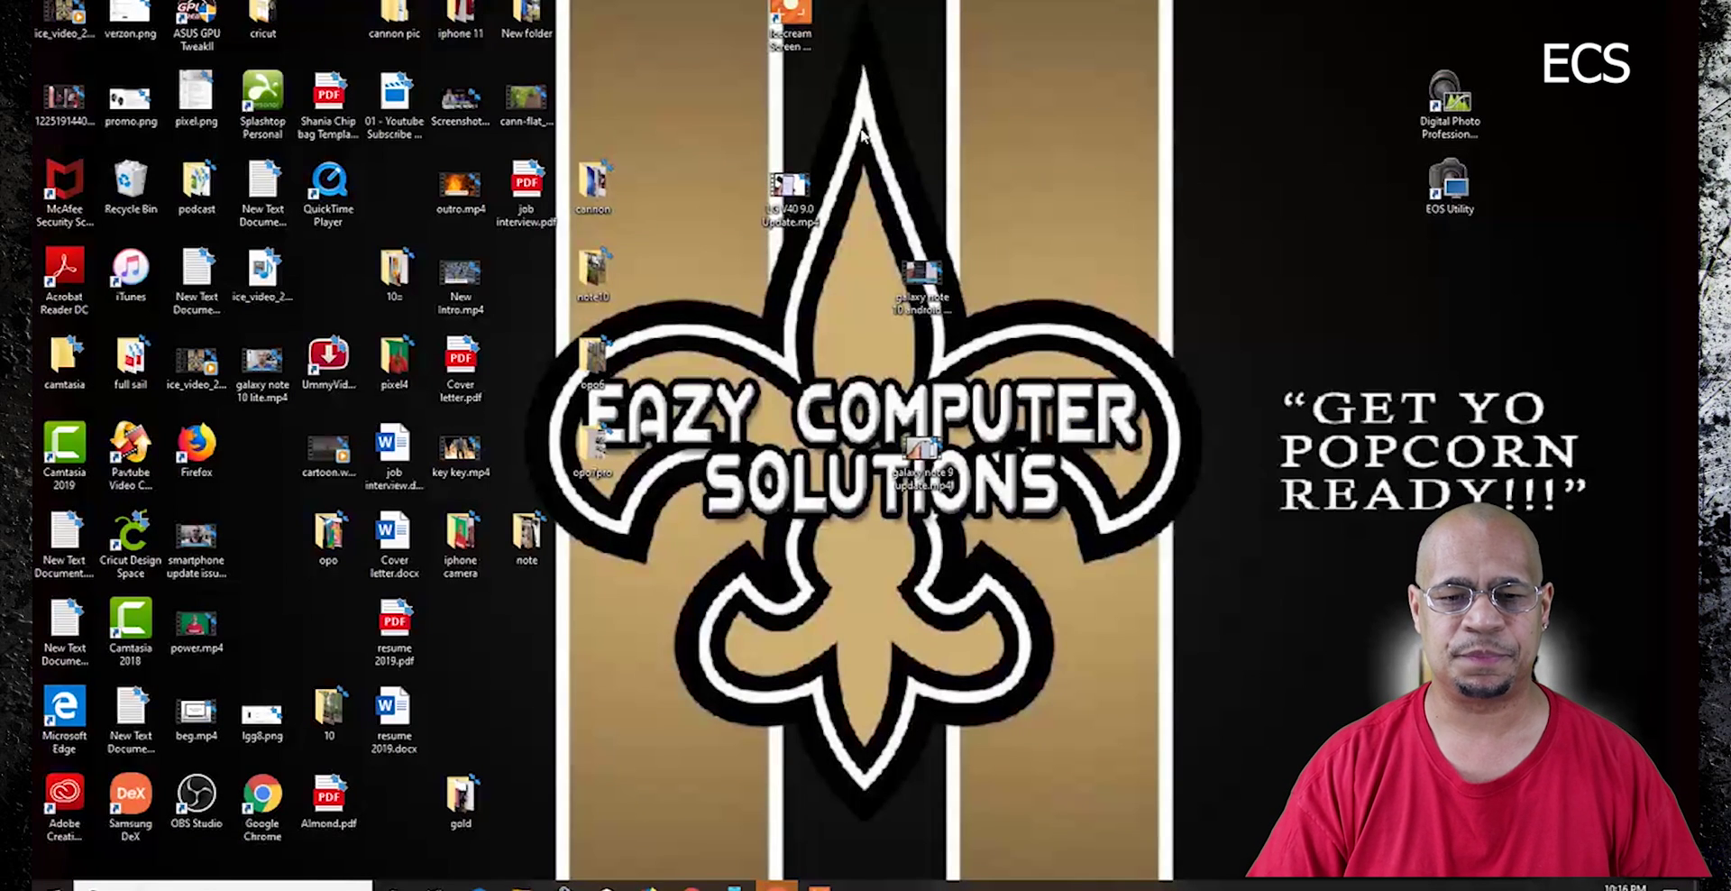
- Launch PowerDirector from the Samsung DeX desktop and maximize its window
{"action": "left_click", "coordinate": [777, 880]}
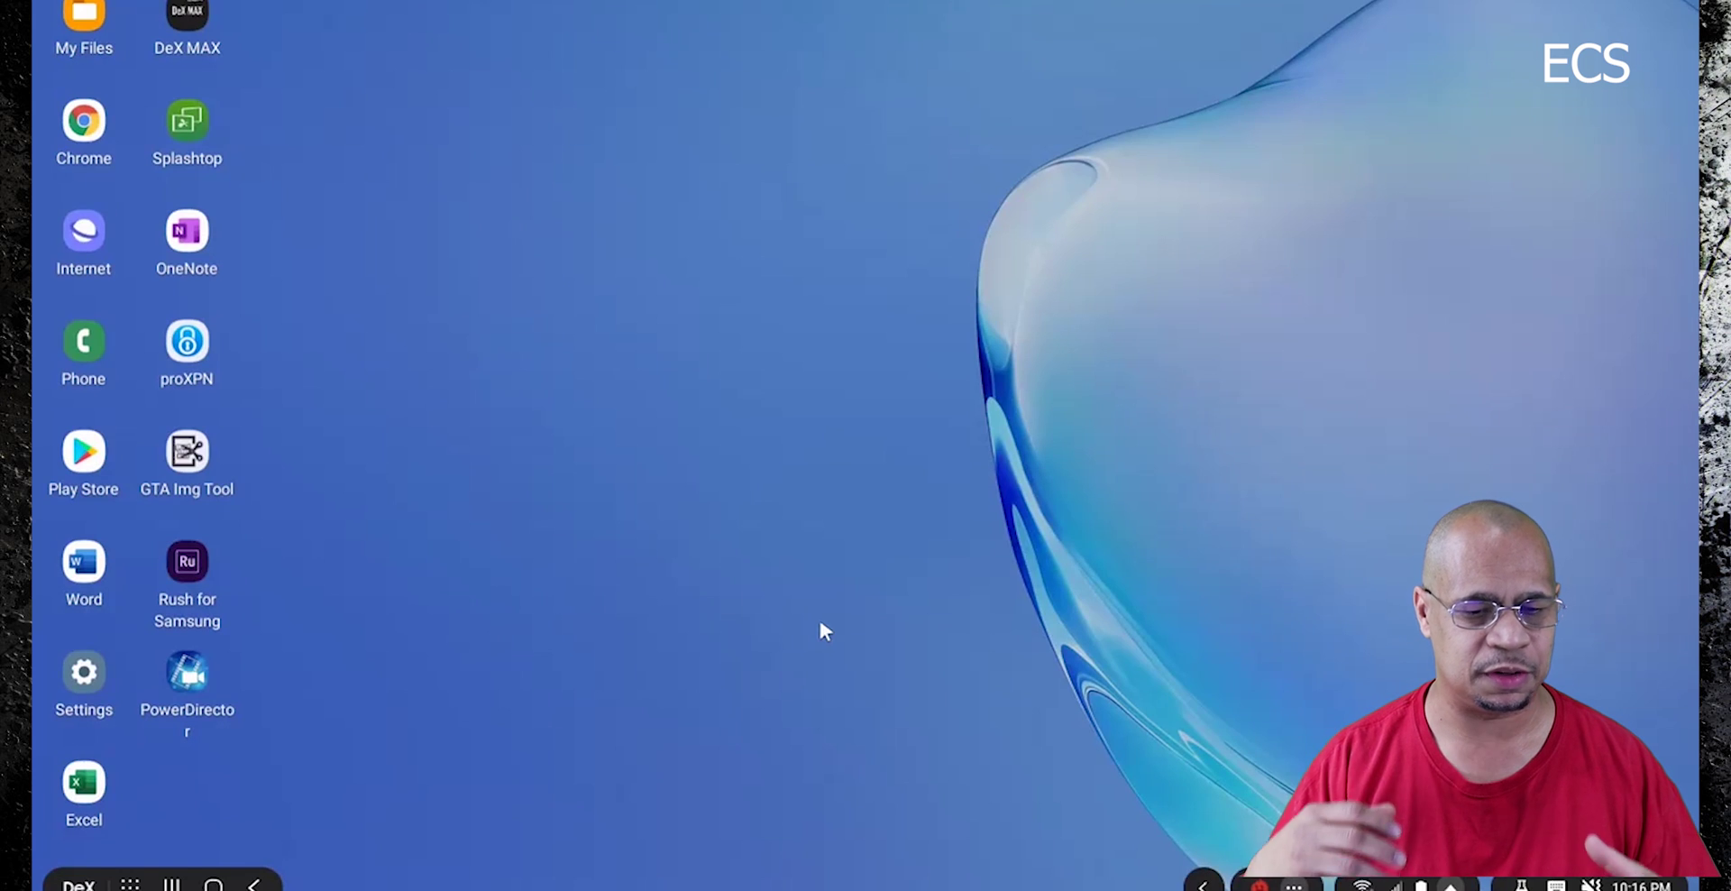
{"action": "double_click", "coordinate": [189, 678]}
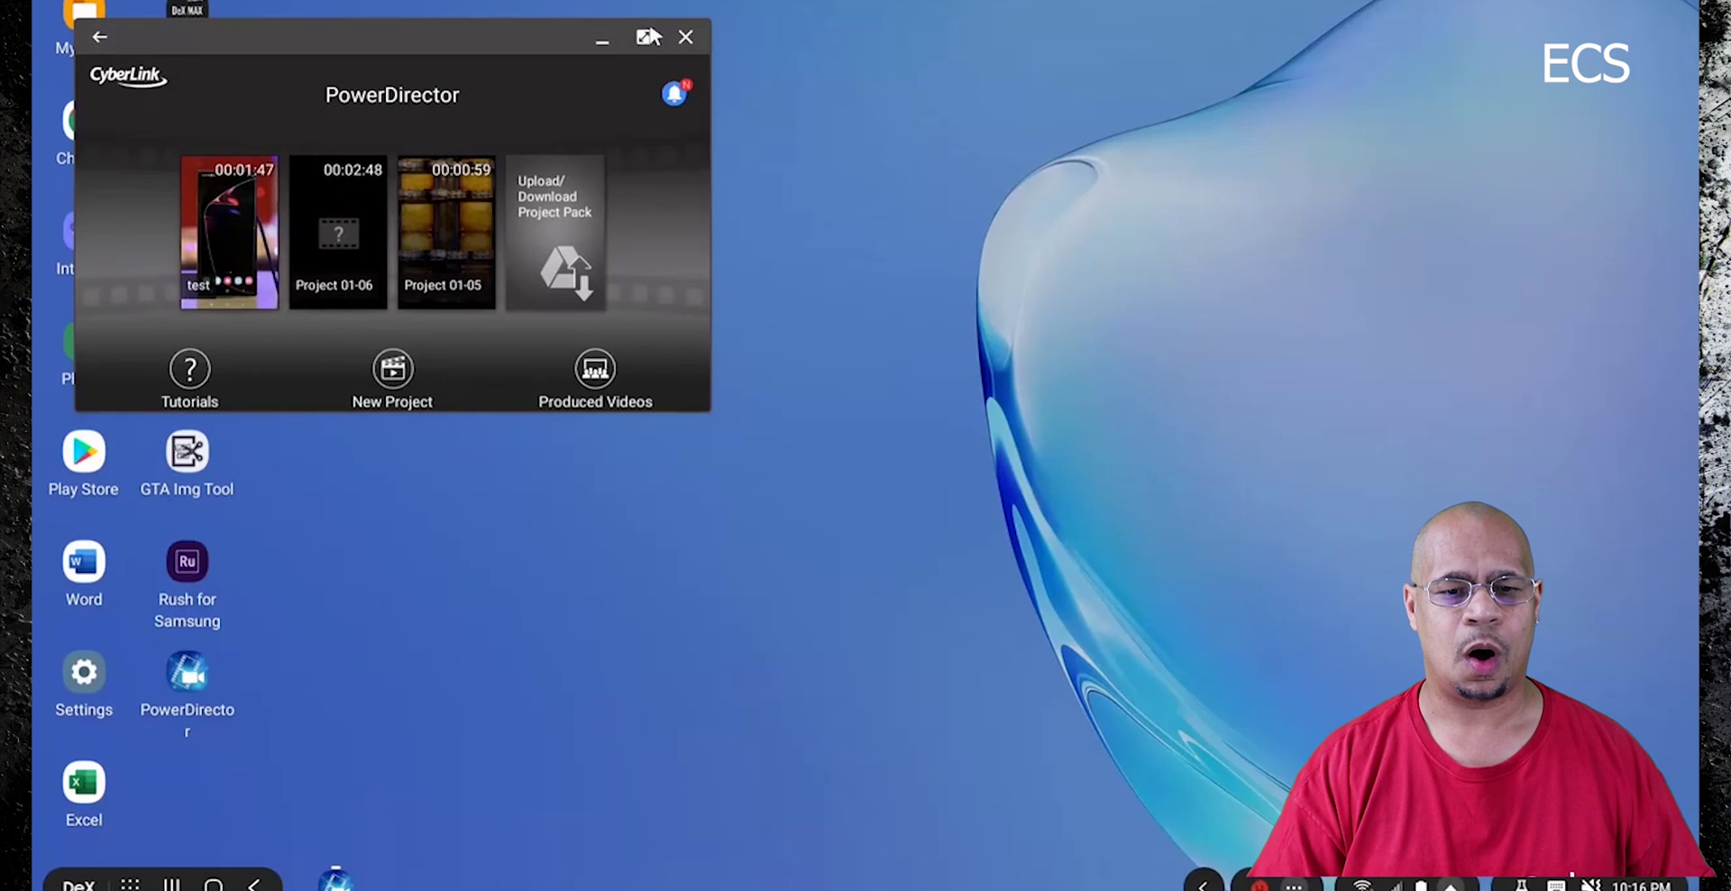
{"action": "left_click", "coordinate": [647, 37]}
- Restart the app full-screen and create a new 16:9 project named 'test'
{"action": "left_click", "coordinate": [487, 358]}
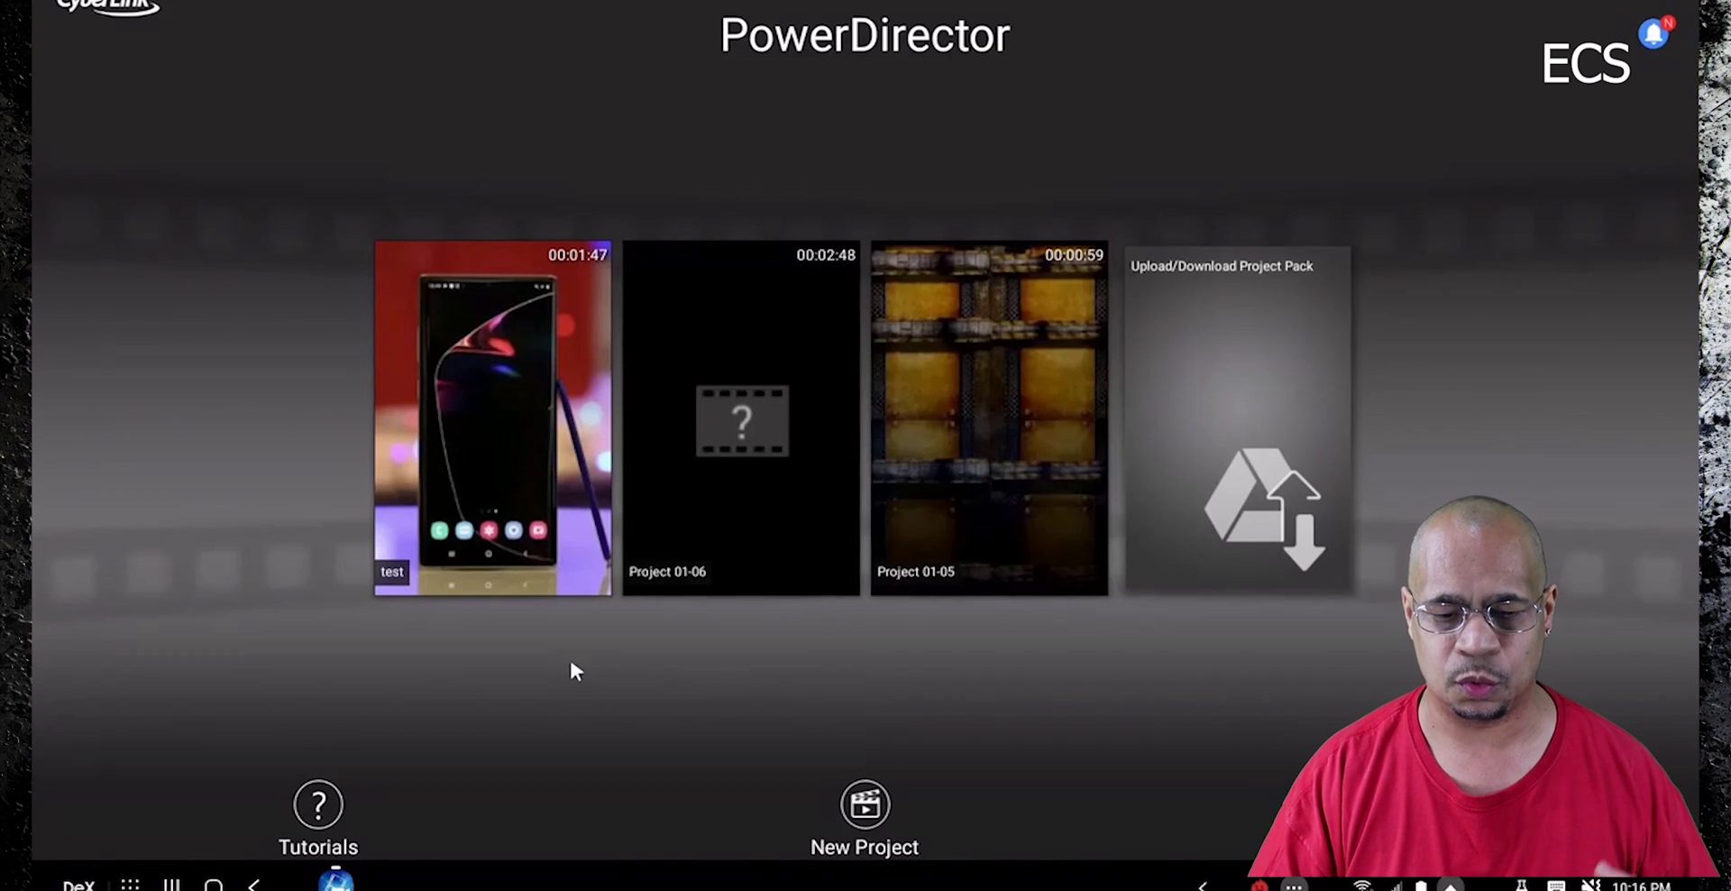
{"action": "left_click", "coordinate": [866, 807]}
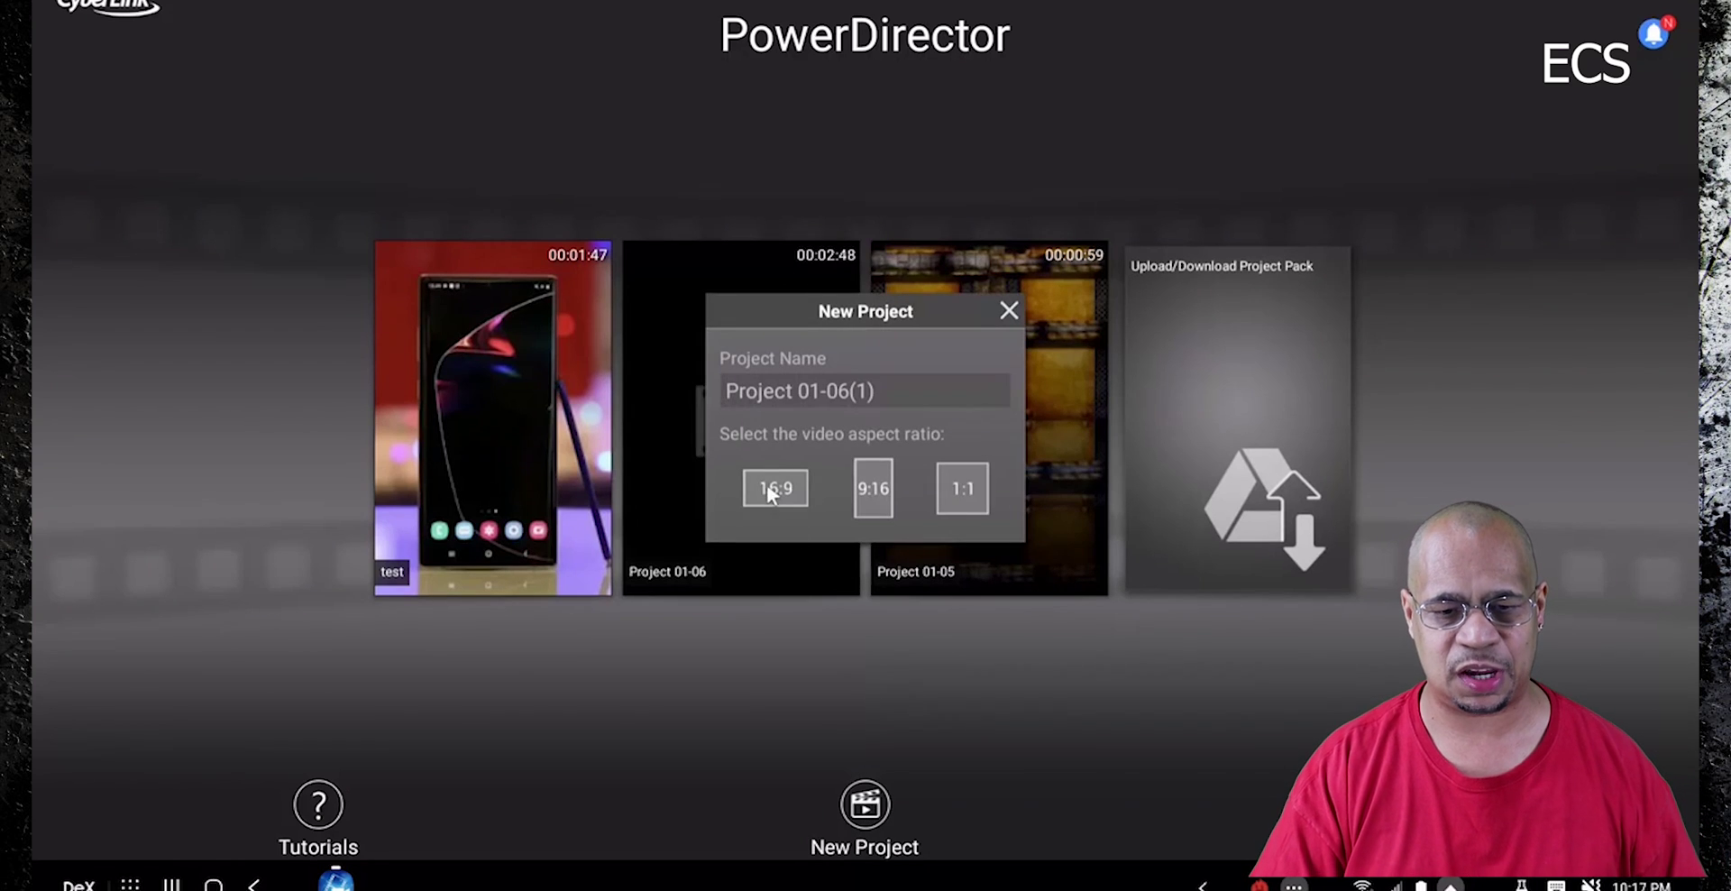
{"action": "type", "text": "test"}
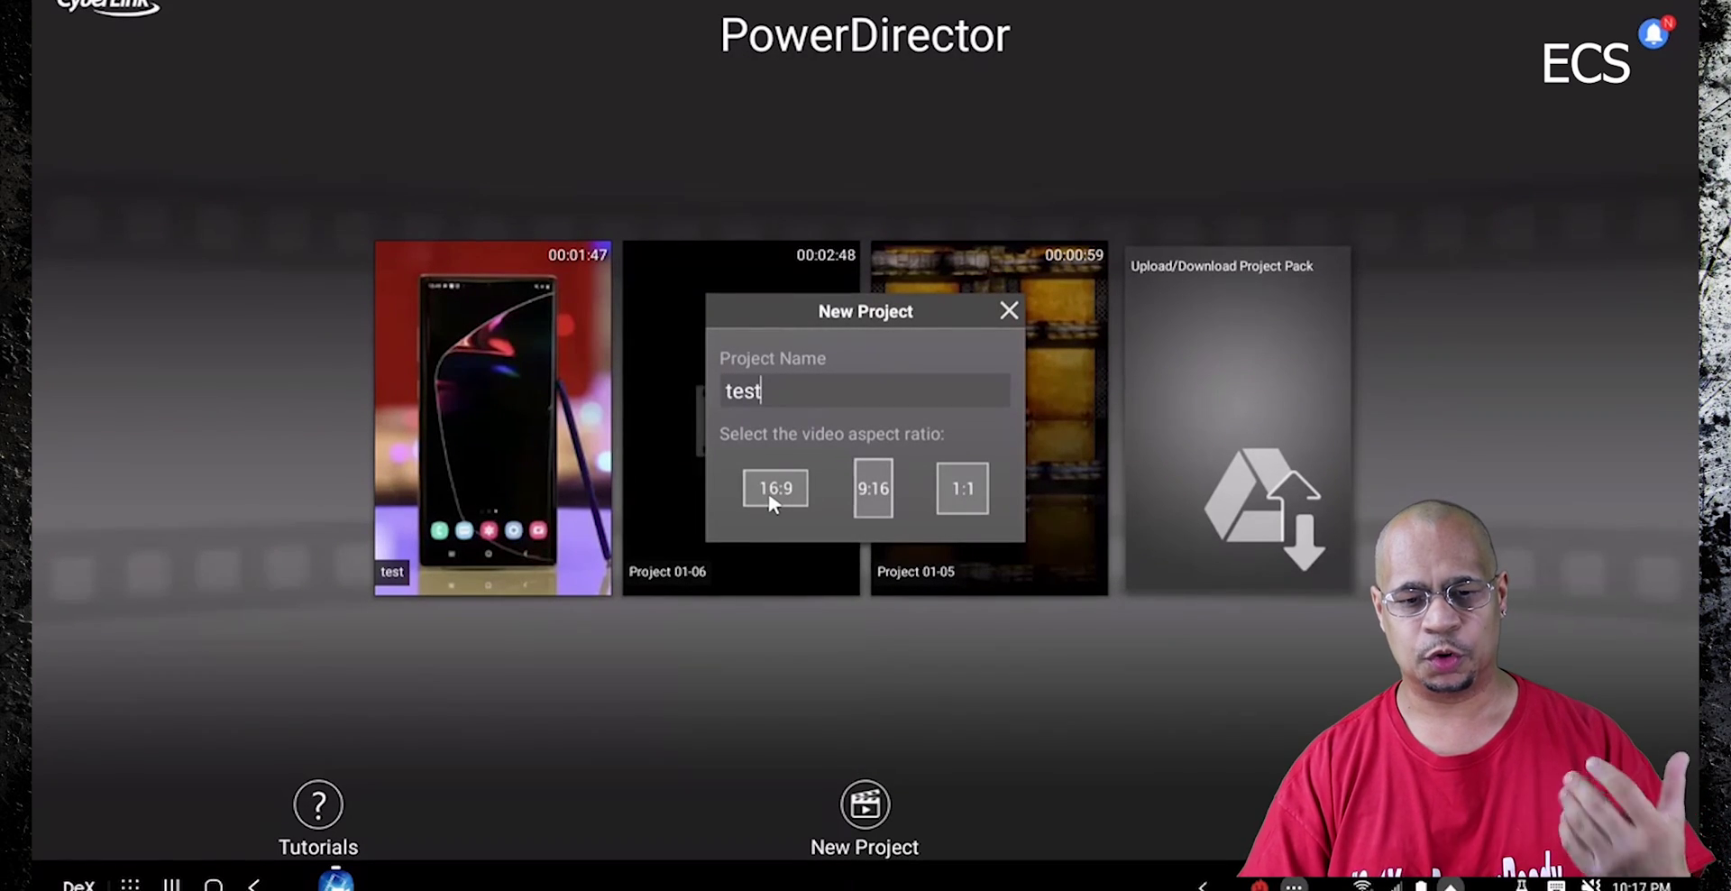
{"action": "left_click", "coordinate": [777, 492]}
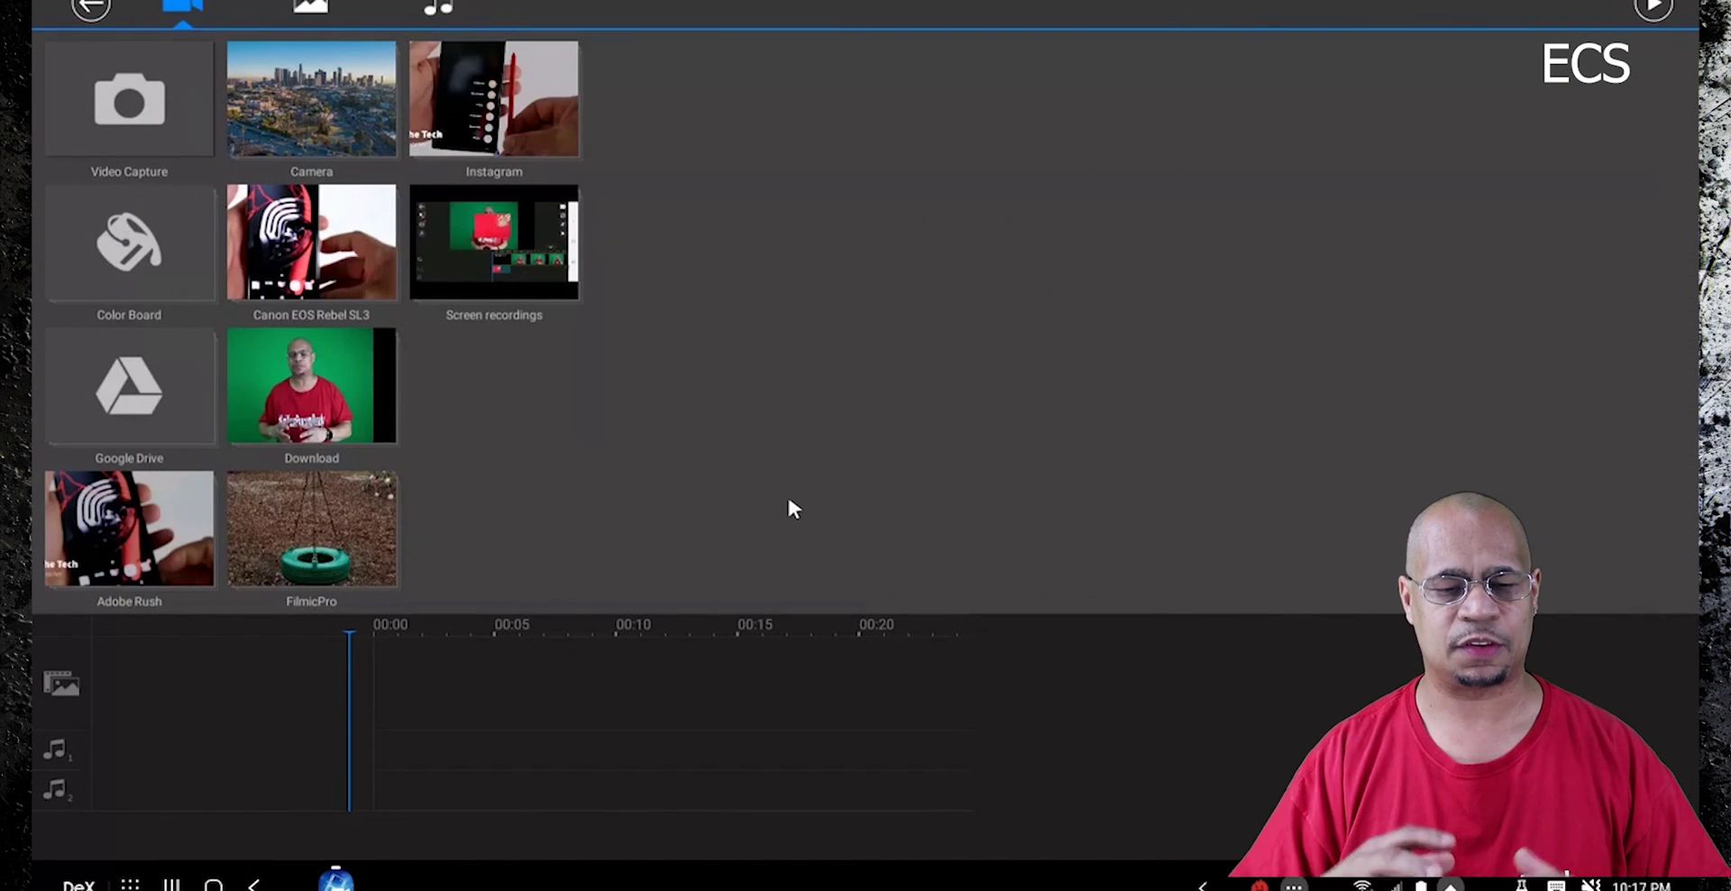
- Add the phone screenshot photo to the timeline, then browse the Download video folder for an overlay
{"action": "left_click", "coordinate": [302, 11]}
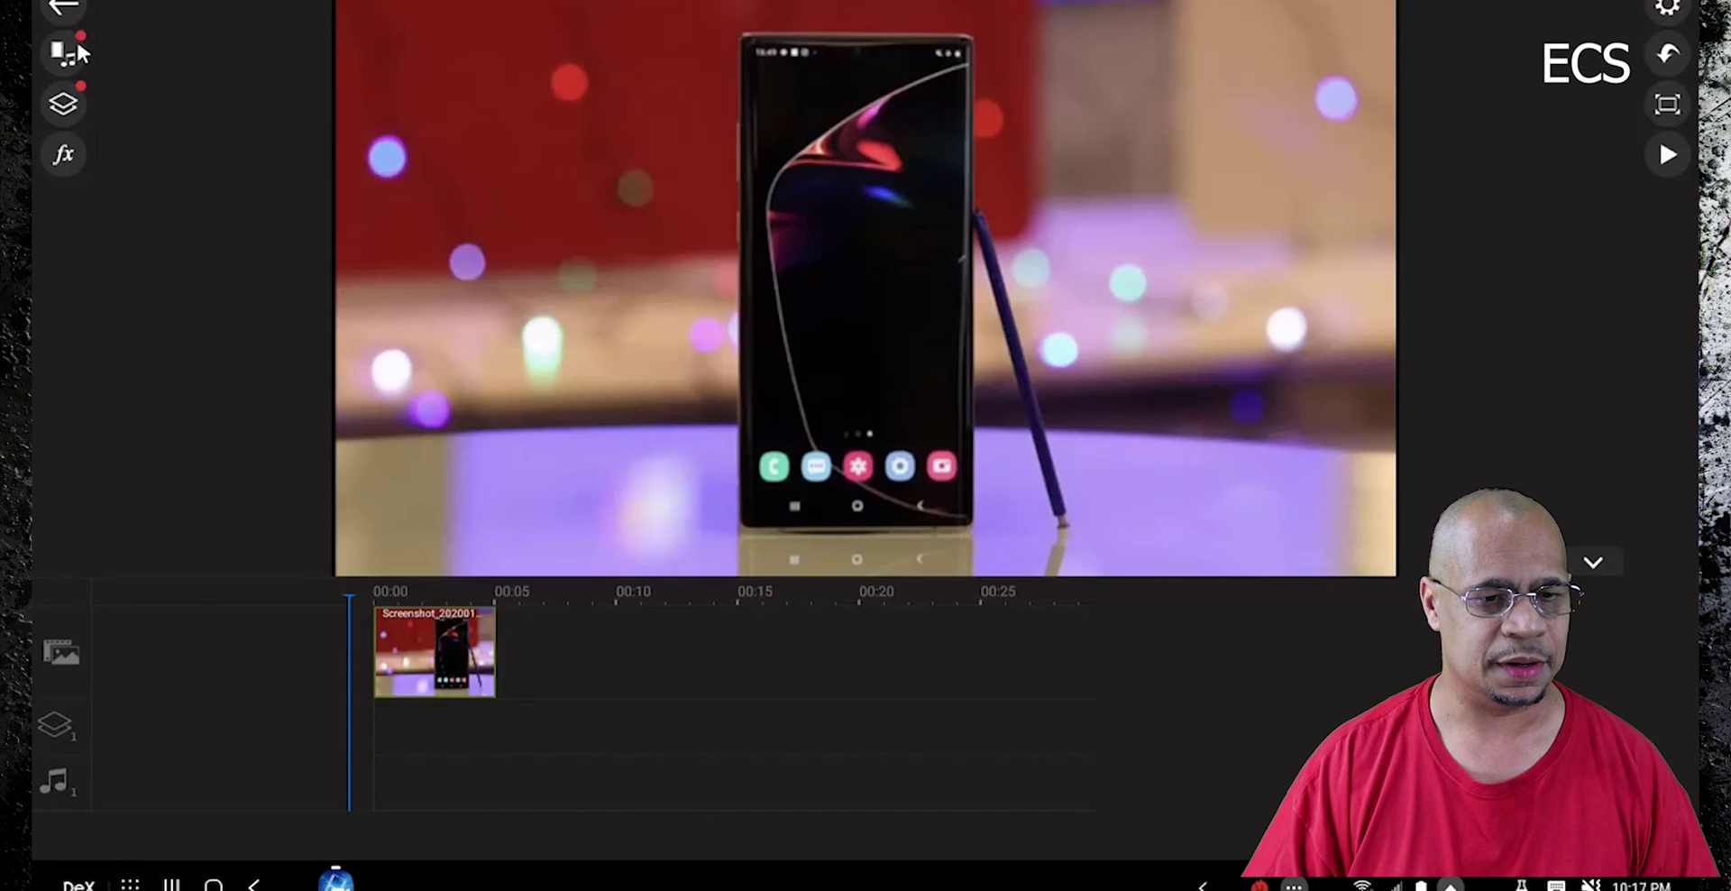
{"action": "left_click", "coordinate": [65, 106]}
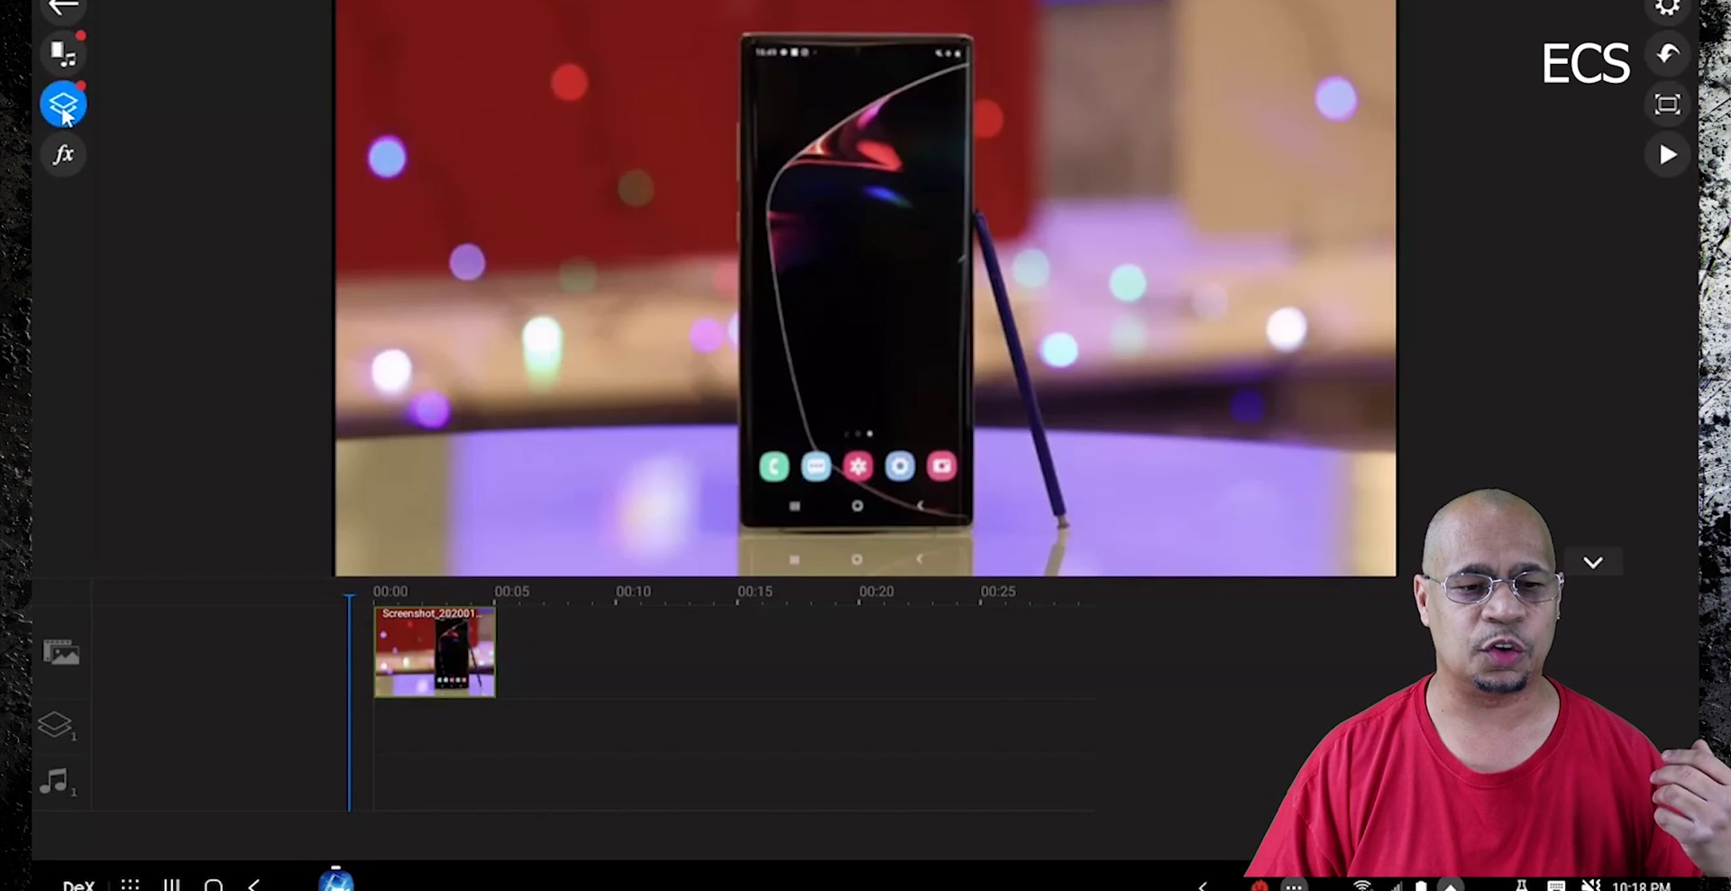
{"action": "left_click", "coordinate": [137, 101]}
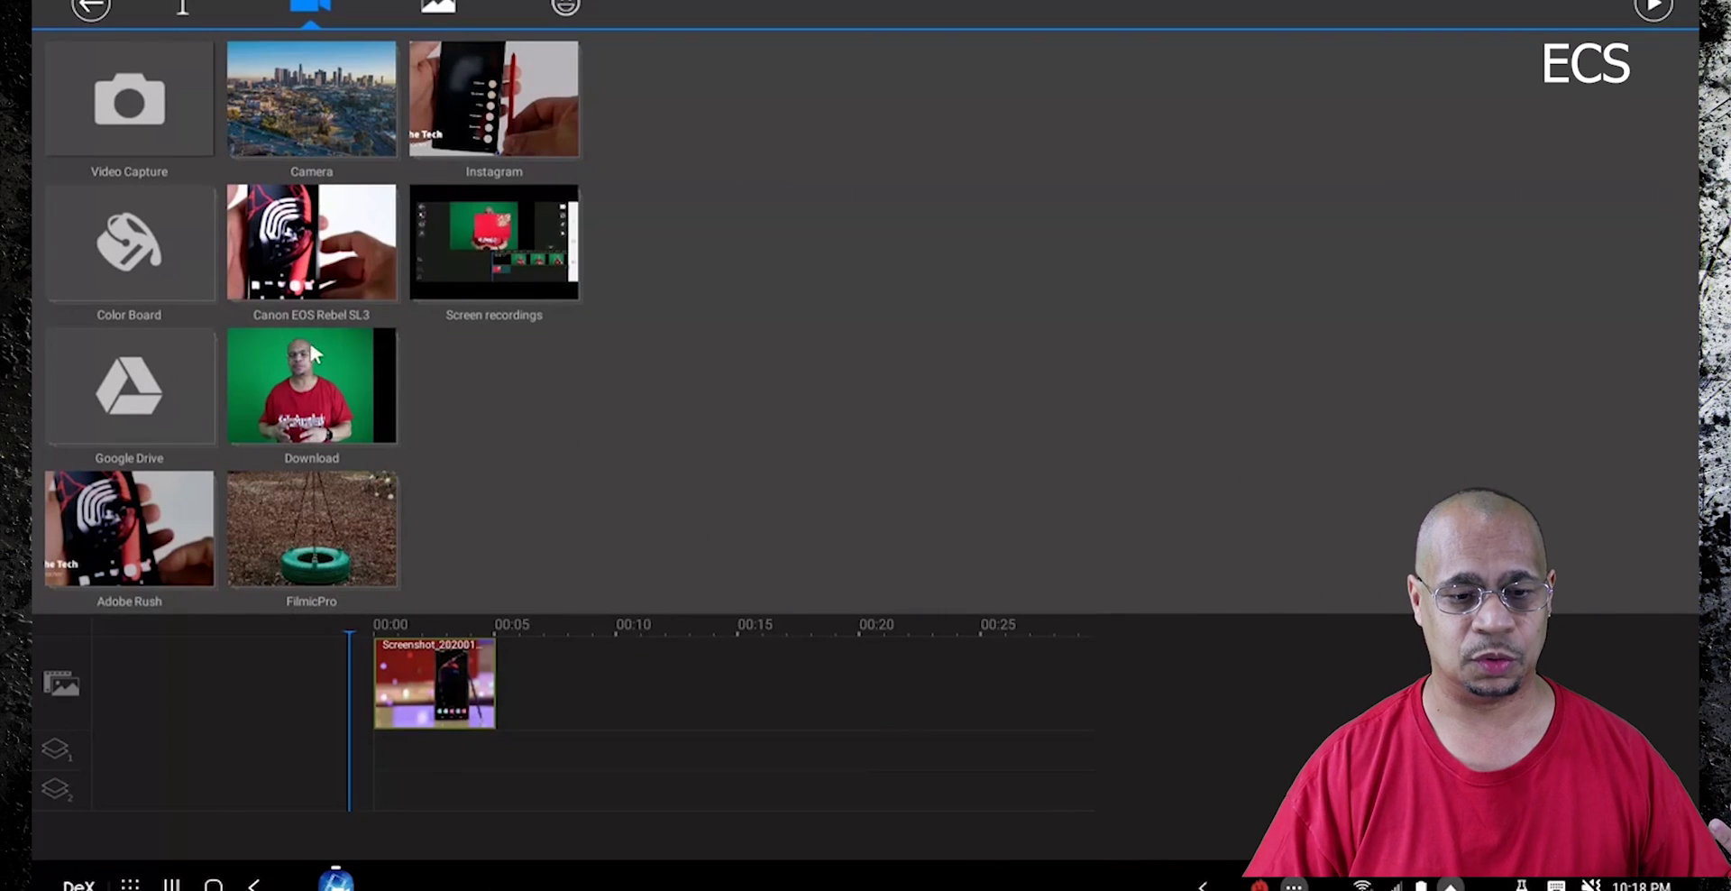
{"action": "left_click", "coordinate": [310, 351]}
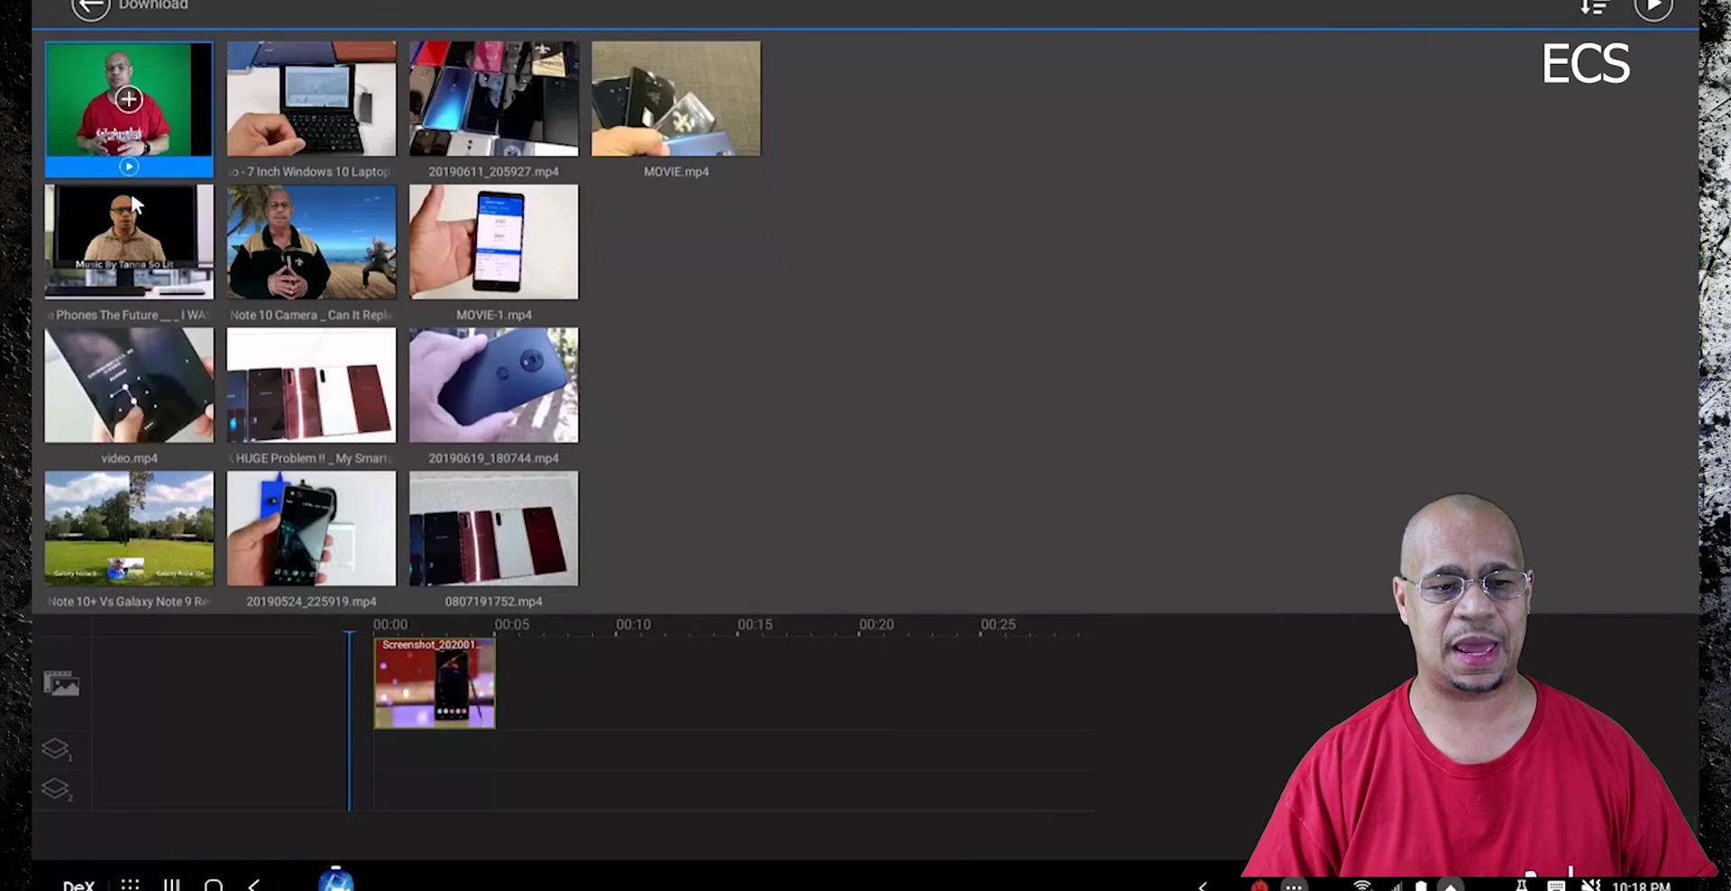
- Add power.mp4 from Download as an overlay clip and close the media library
{"action": "left_click", "coordinate": [129, 99]}
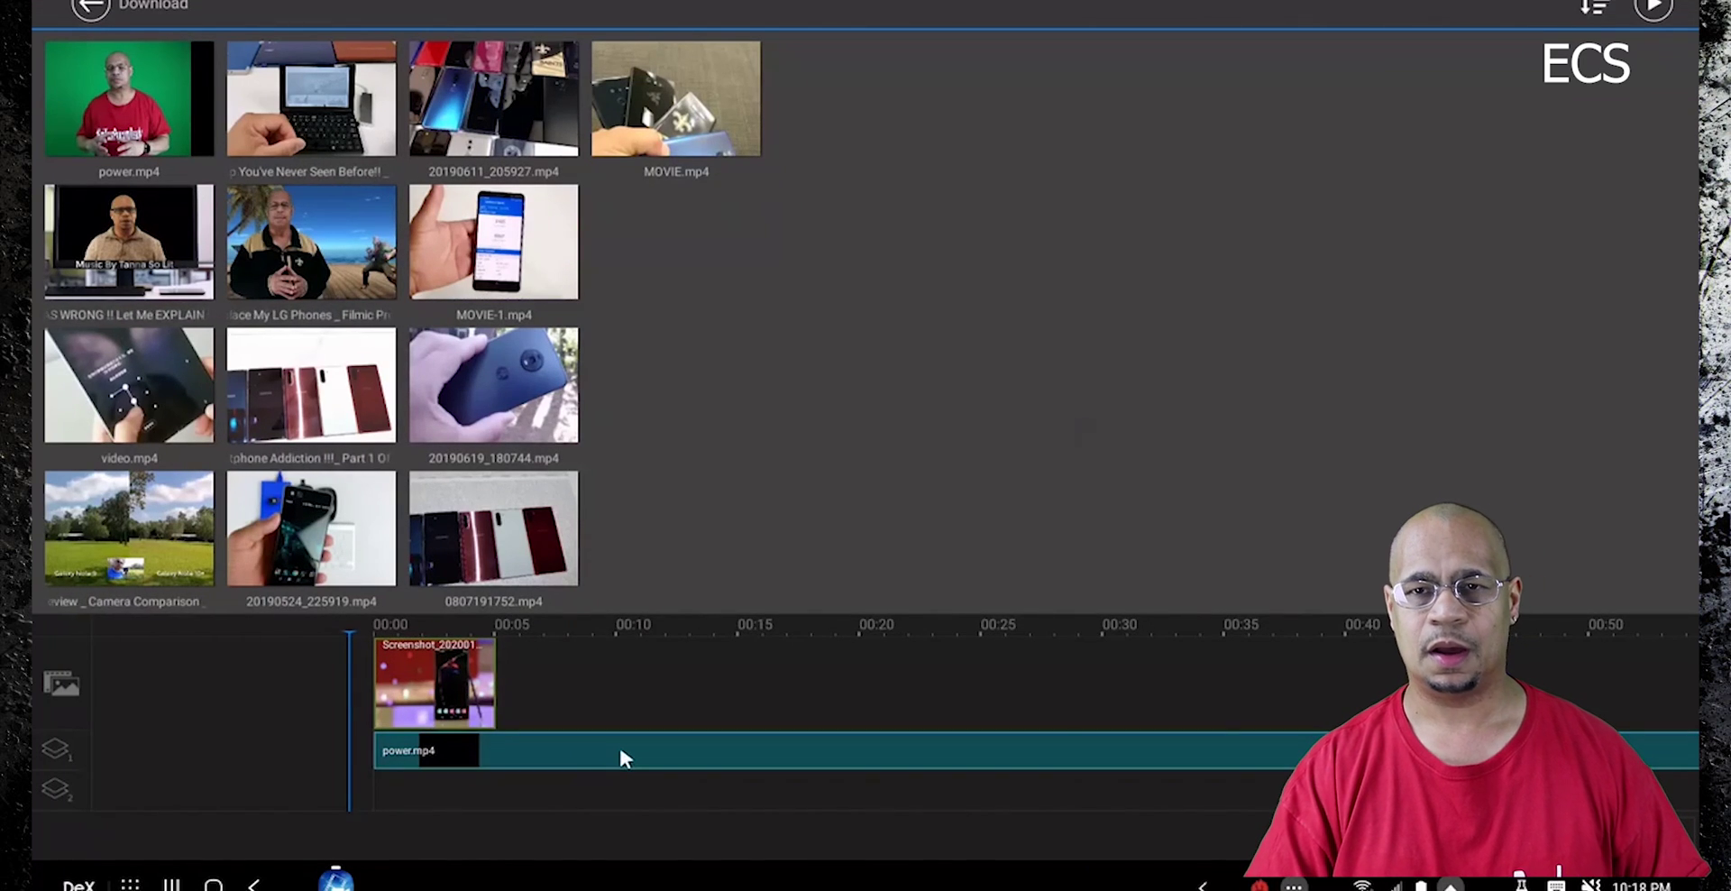
{"action": "left_click_drag", "start_coordinate": [618, 750], "coordinate": [545, 752]}
{"action": "left_click", "coordinate": [90, 9]}
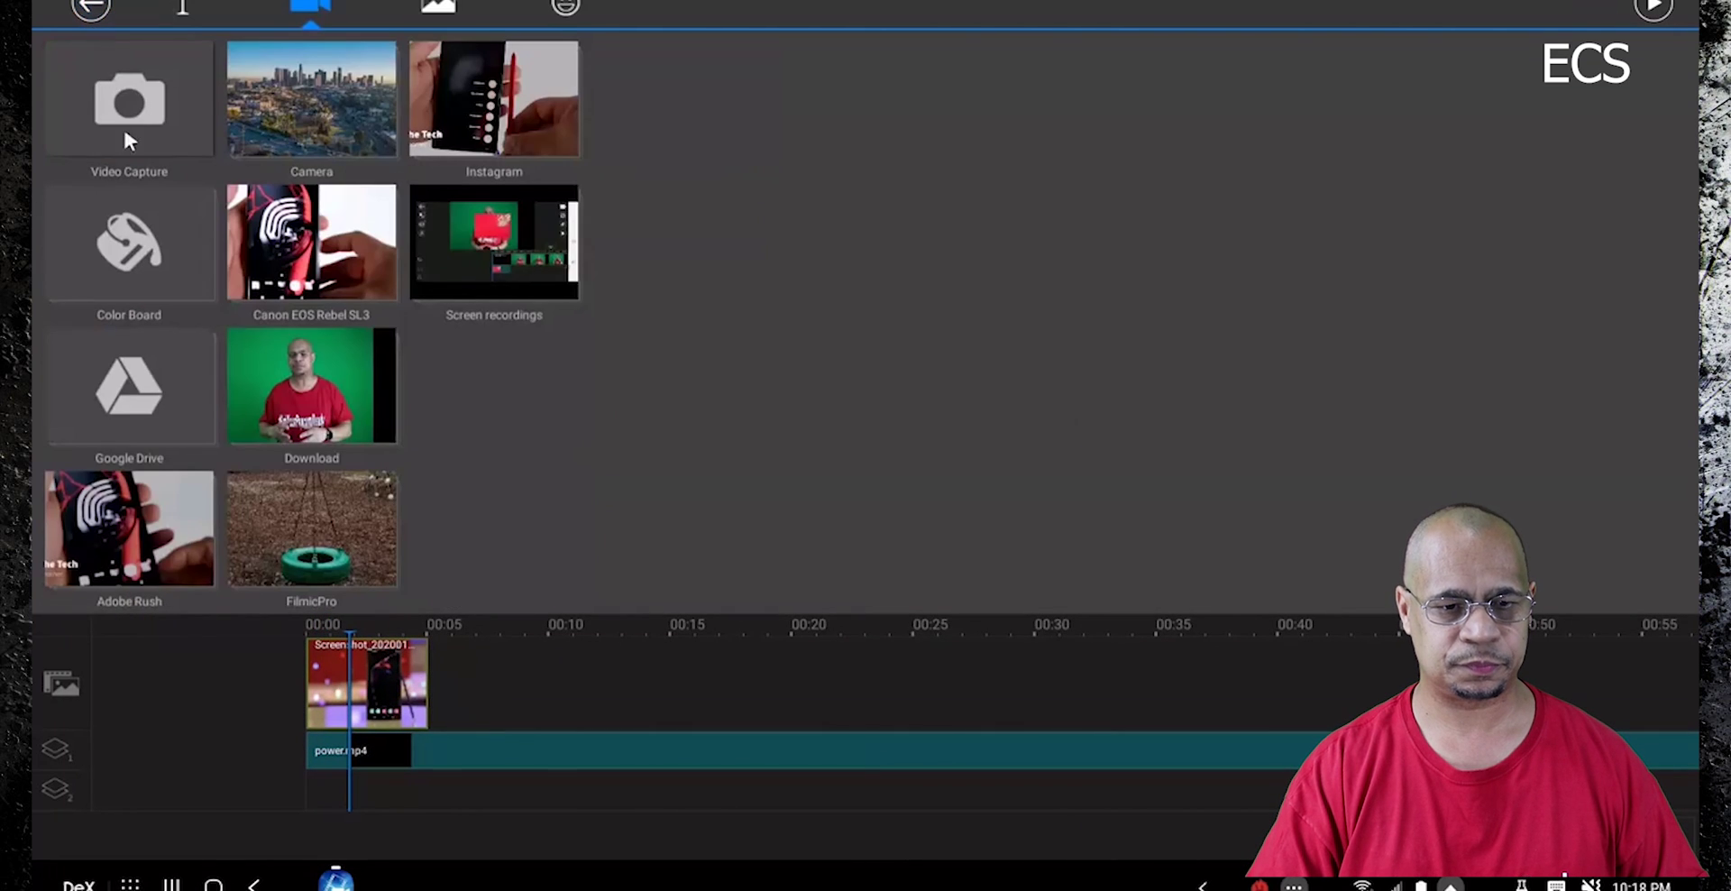
{"action": "left_click", "coordinate": [1651, 9]}
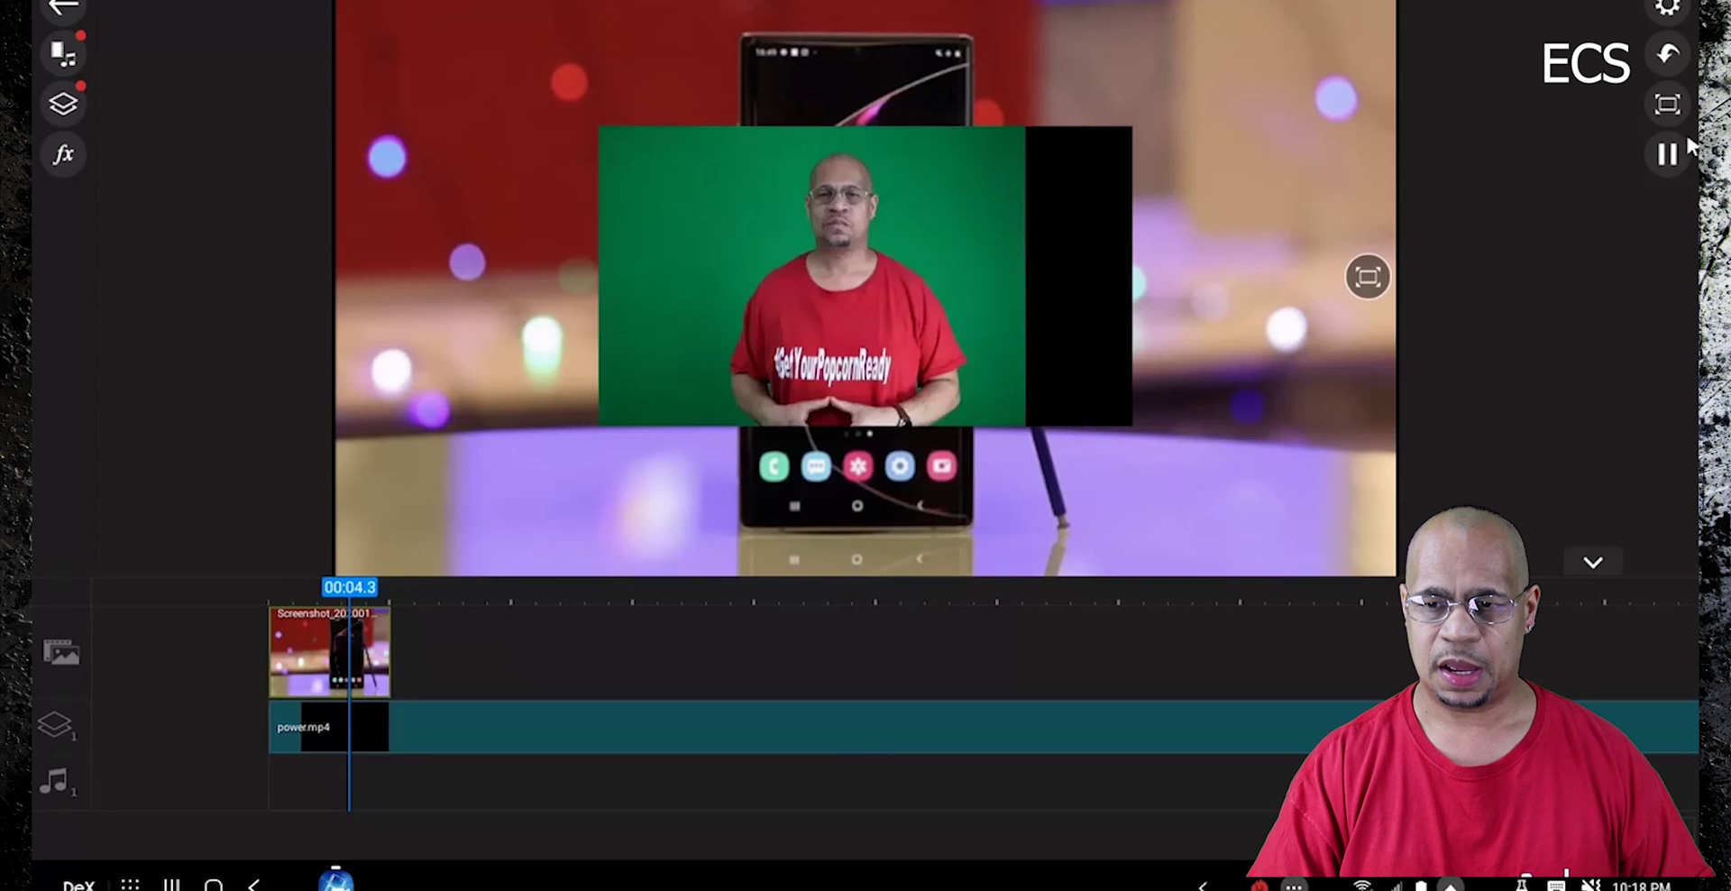
- Move and enlarge the power.mp4 overlay so it covers the right side of the frame
{"action": "left_click", "coordinate": [1668, 153]}
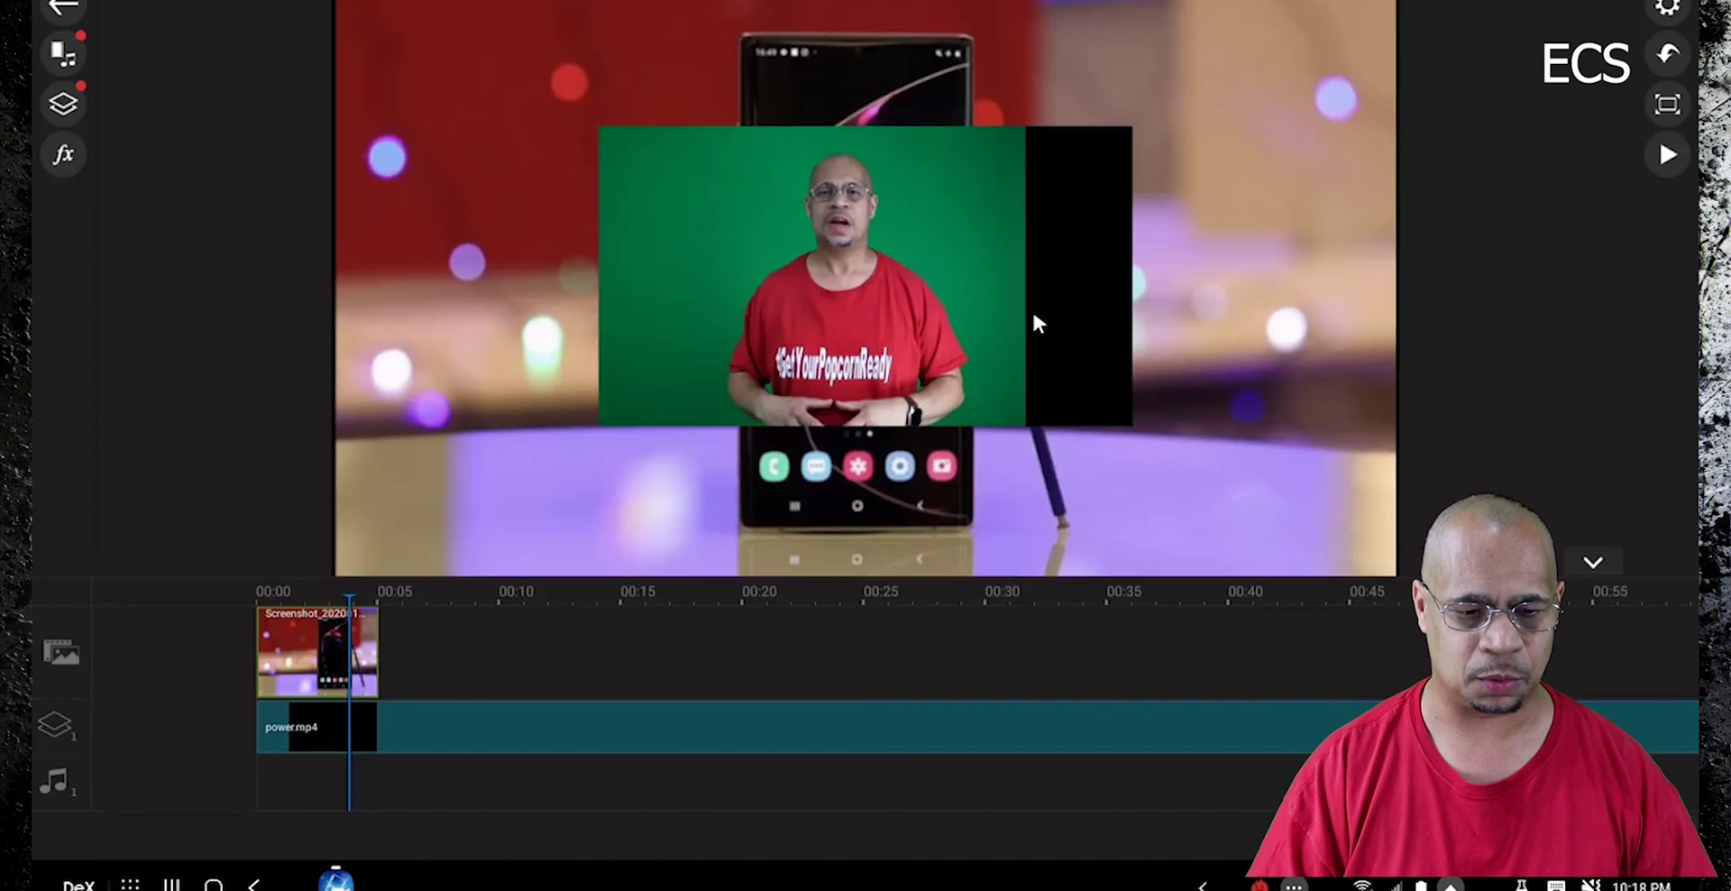
{"action": "scroll", "coordinate": [565, 737], "scroll_direction": "up", "scroll_amount": 2}
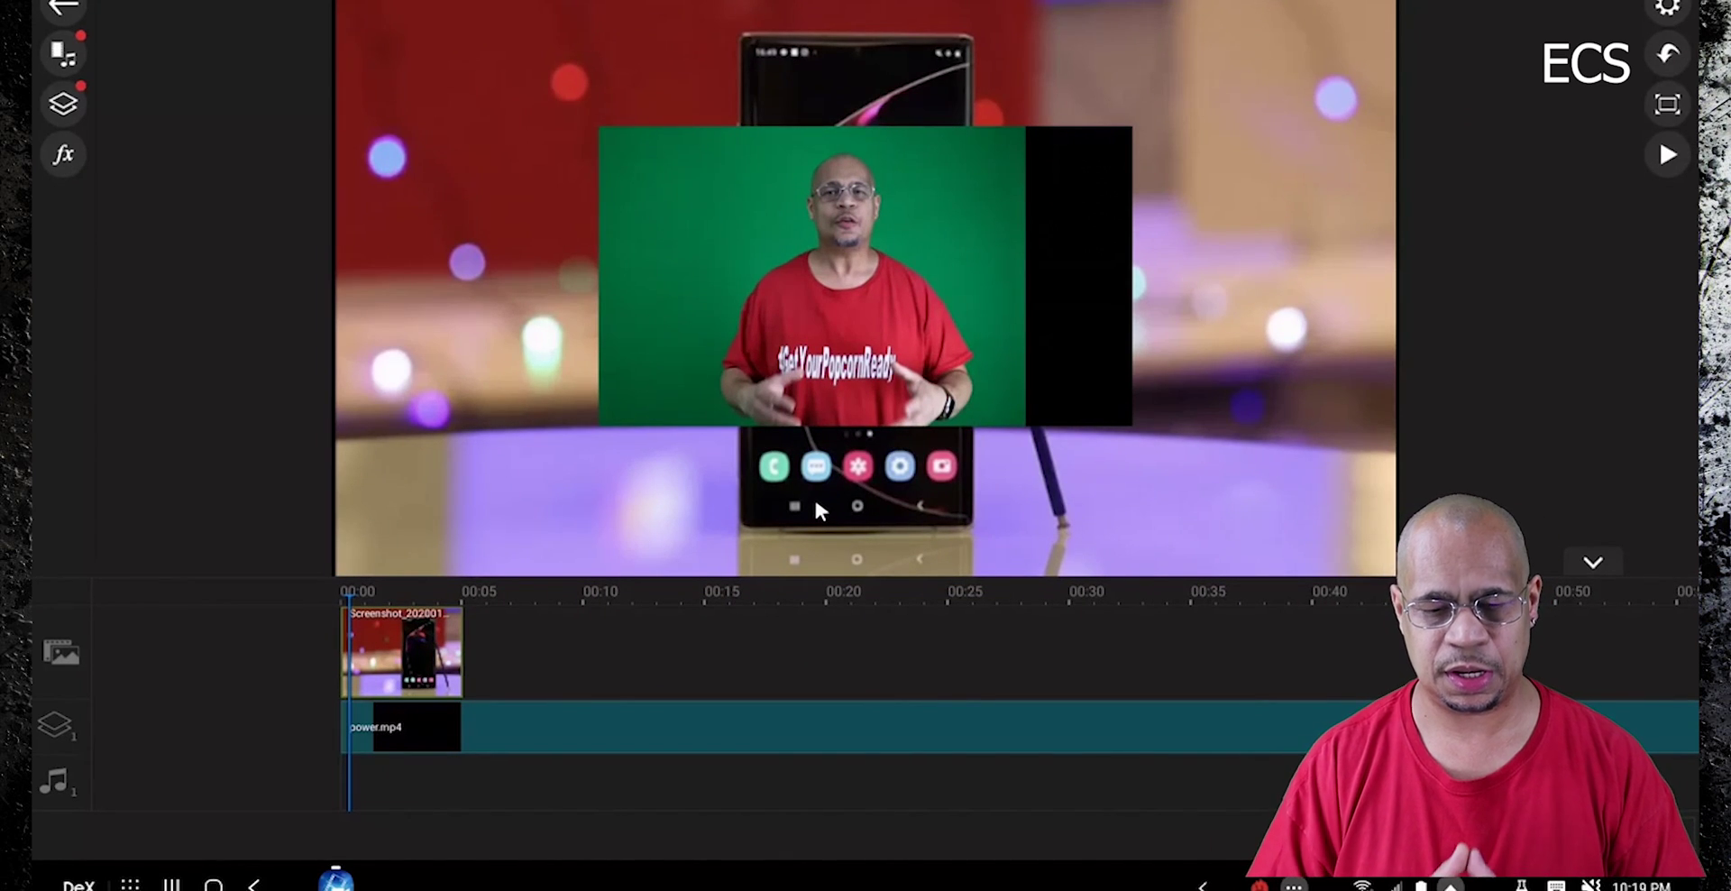
{"action": "left_click", "coordinate": [550, 735]}
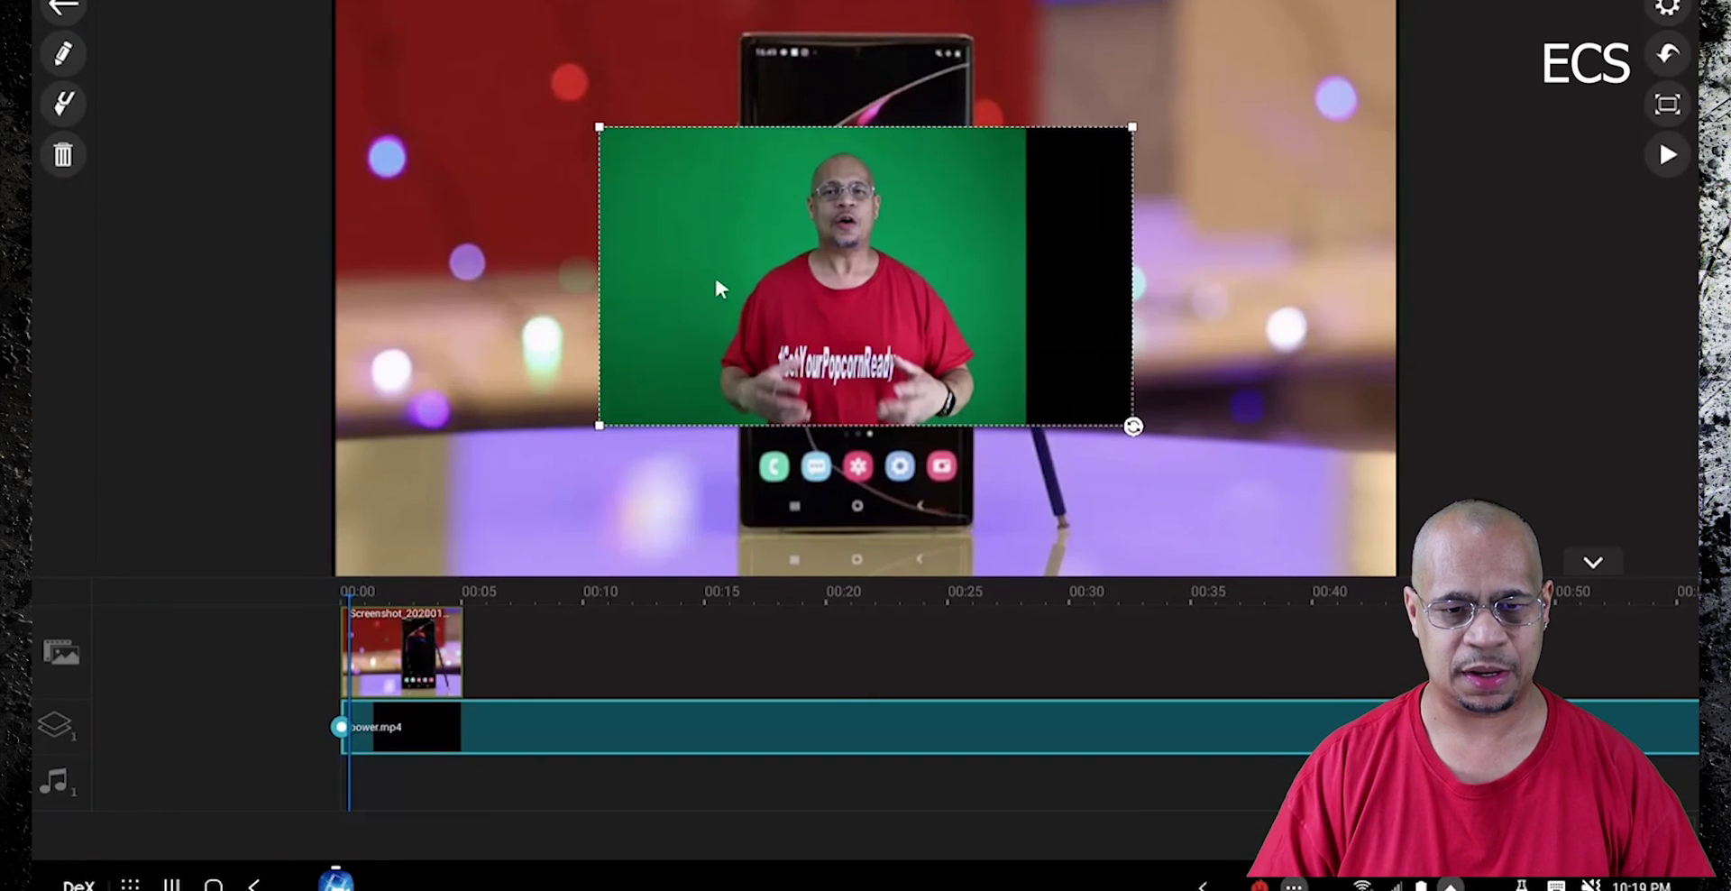
{"action": "left_click_drag", "start_coordinate": [708, 264], "coordinate": [1130, 397]}
{"action": "left_click_drag", "start_coordinate": [1002, 278], "coordinate": [835, 161]}
{"action": "left_click_drag", "start_coordinate": [1218, 382], "coordinate": [1253, 411]}
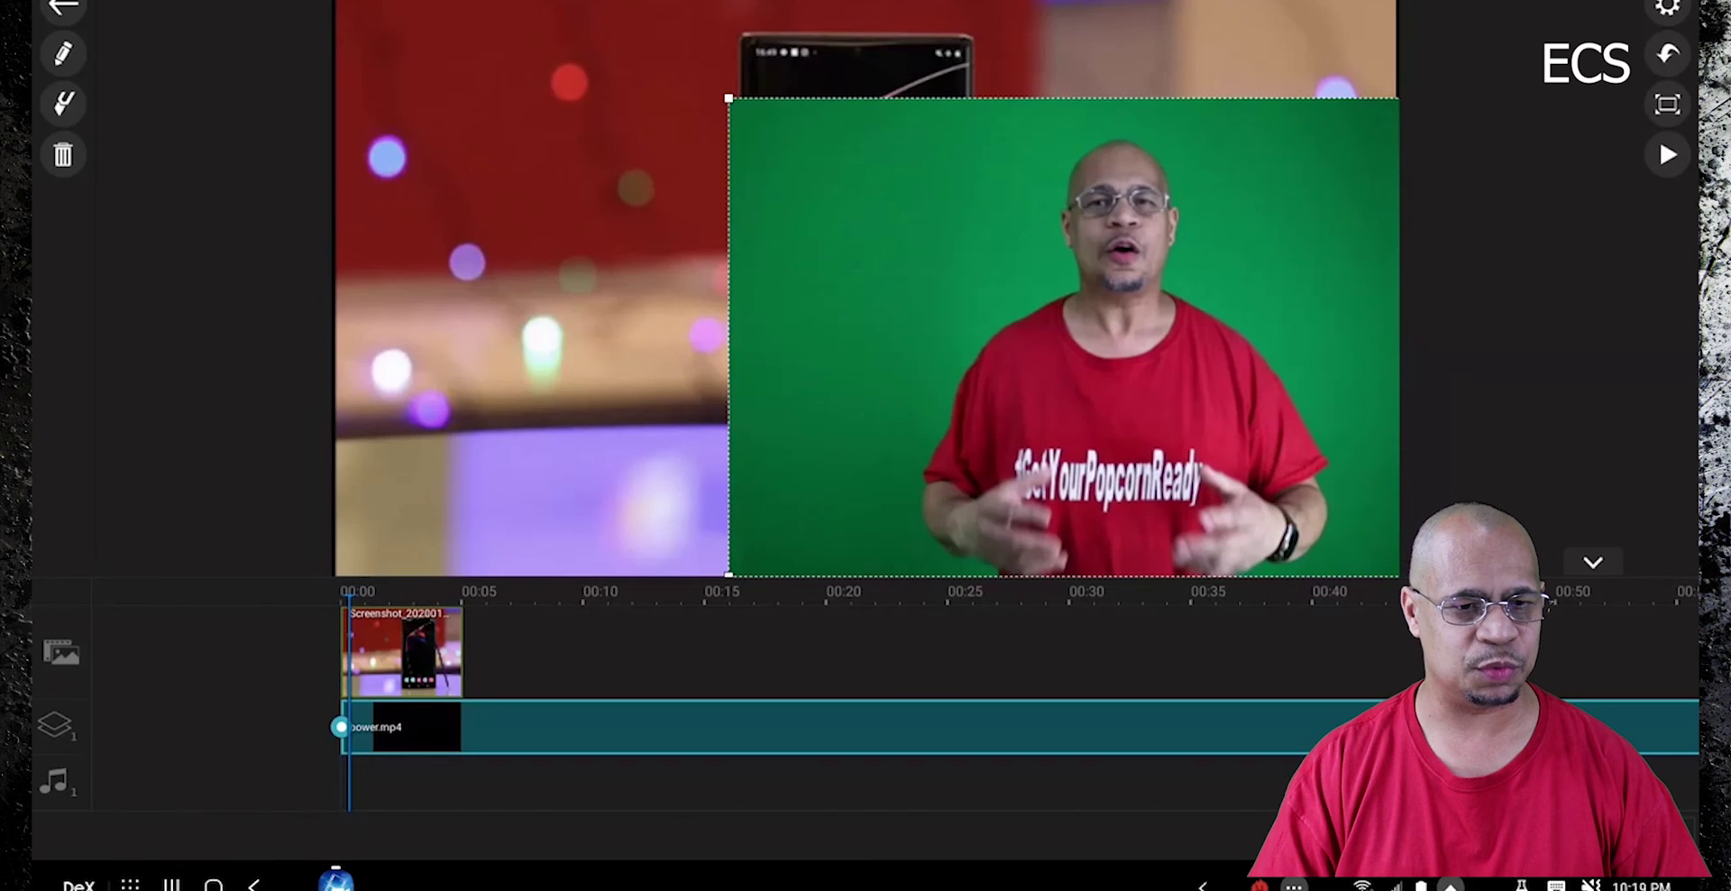
{"action": "left_click", "coordinate": [60, 55]}
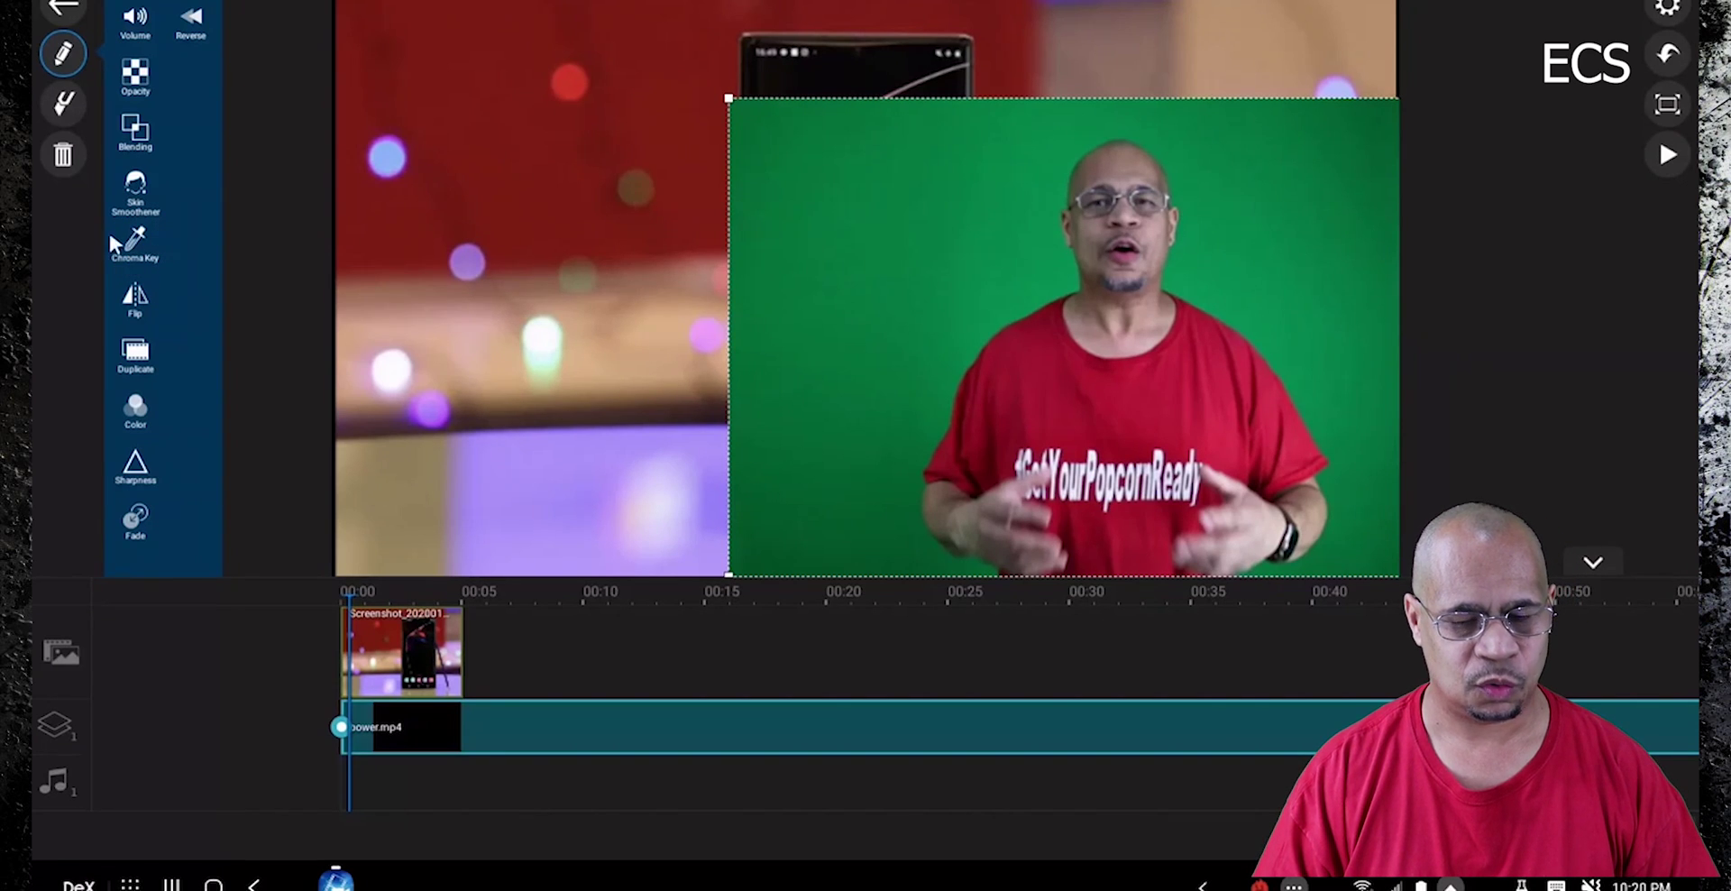
- Apply Chroma Key to power.mp4 by sampling its green background
{"action": "left_click", "coordinate": [142, 249]}
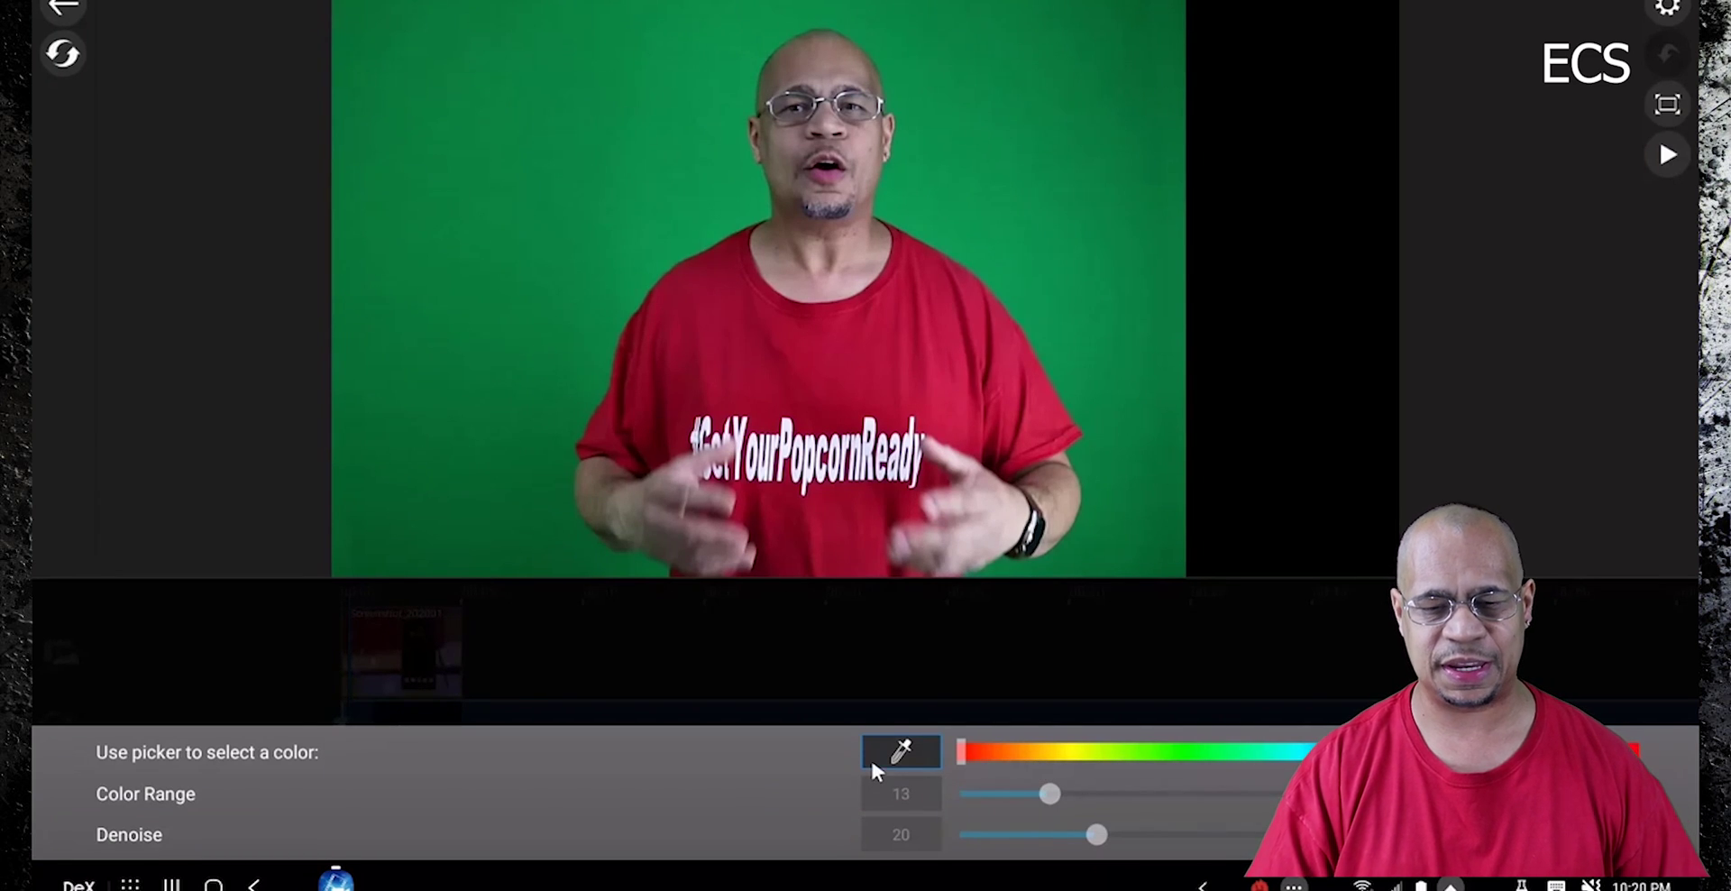
{"action": "left_click", "coordinate": [906, 755]}
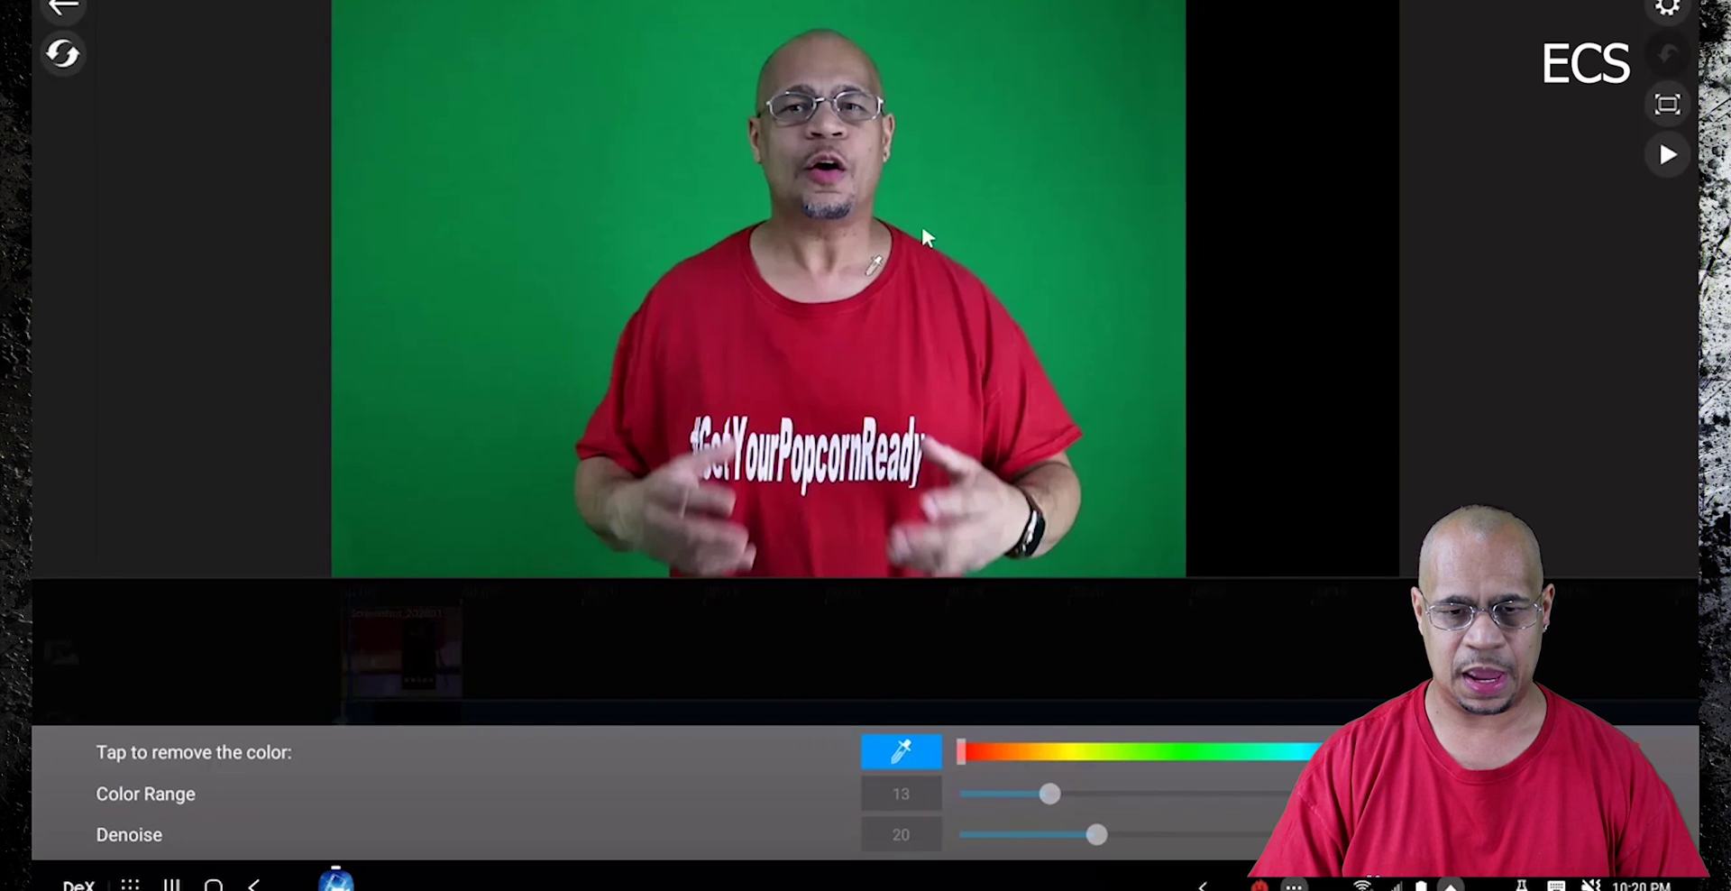
{"action": "left_click", "coordinate": [908, 199]}
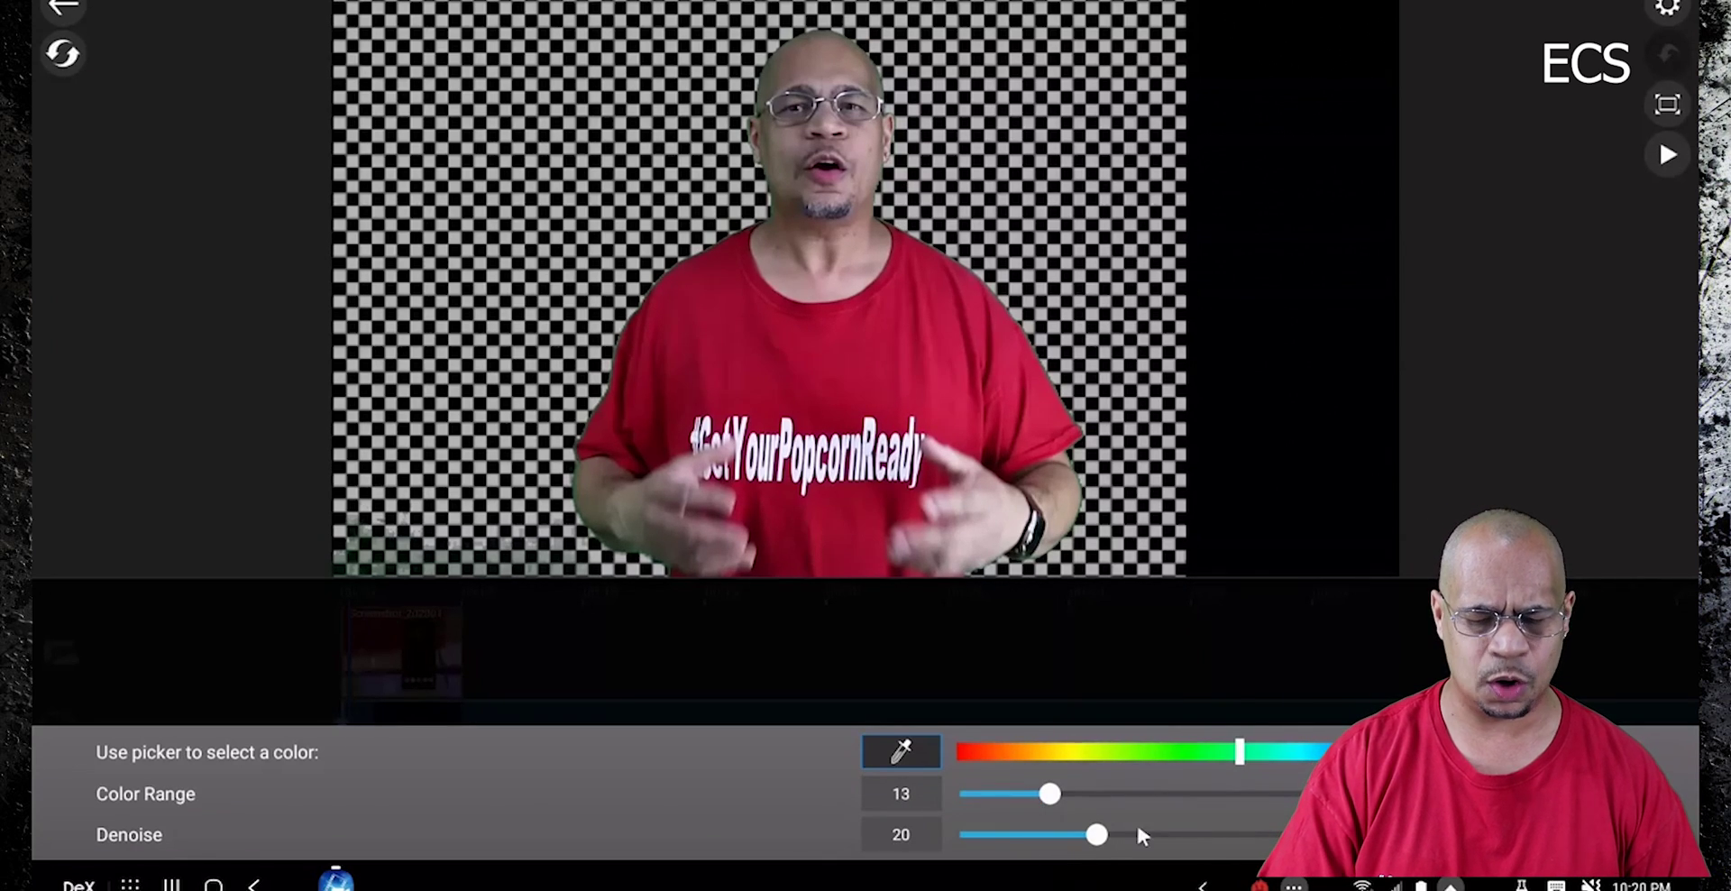
- Set chroma key Denoise to 26 and Color Range to 15, then select the phone photo clip
{"action": "left_click_drag", "start_coordinate": [1097, 835], "coordinate": [1138, 835]}
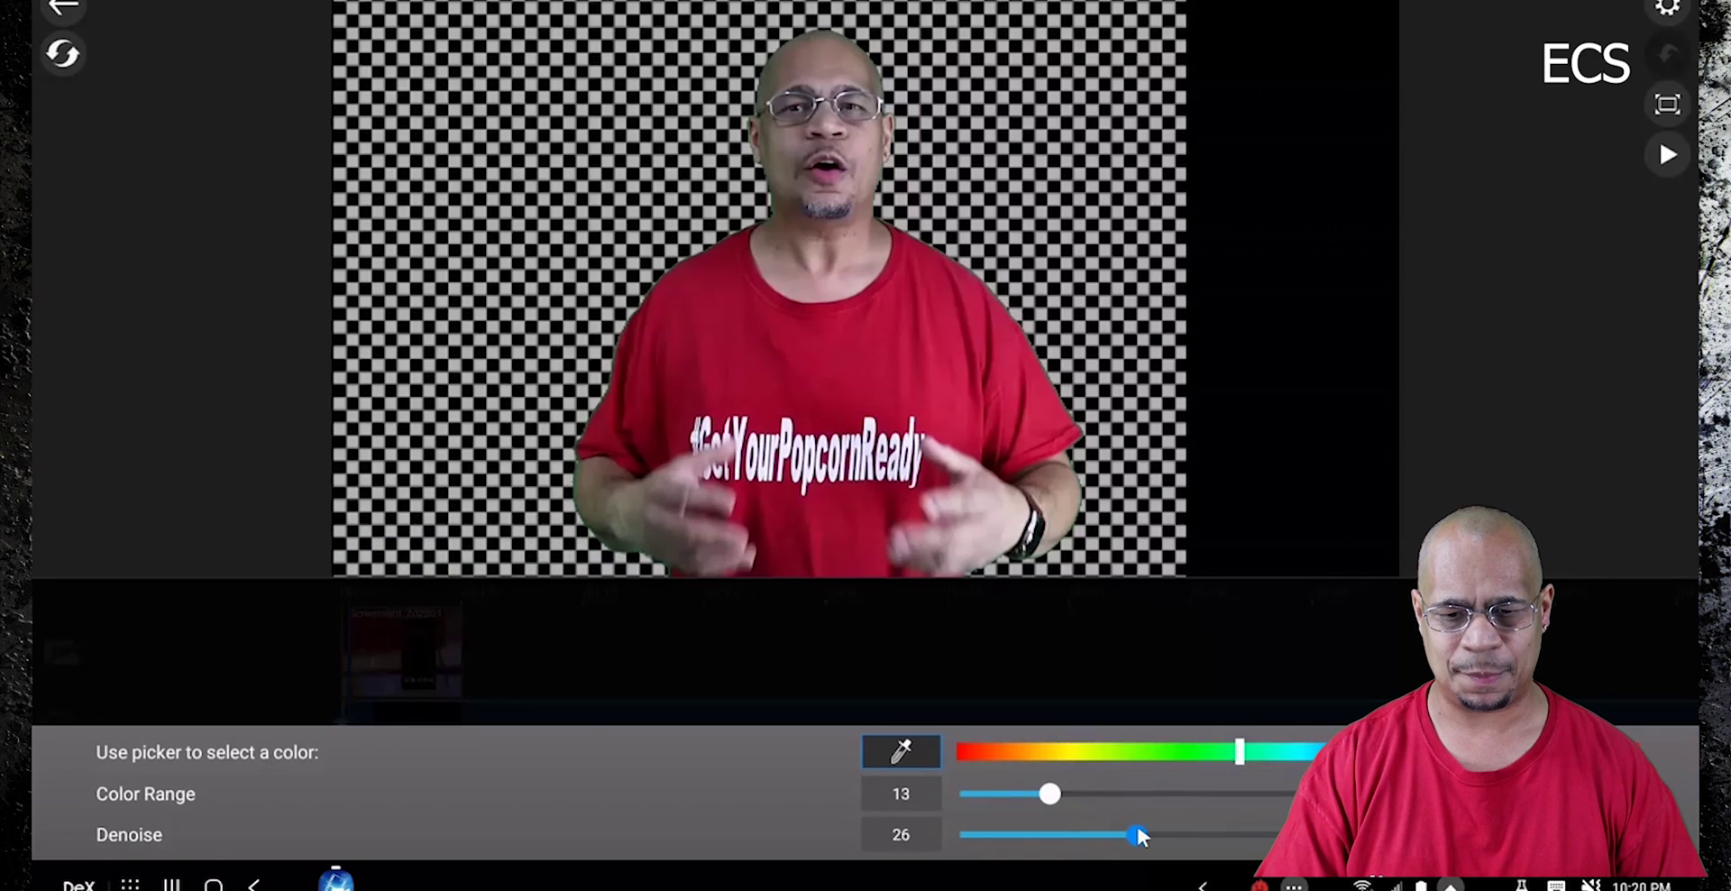
{"action": "left_click_drag", "start_coordinate": [1051, 795], "coordinate": [1065, 794]}
{"action": "left_click", "coordinate": [1052, 795]}
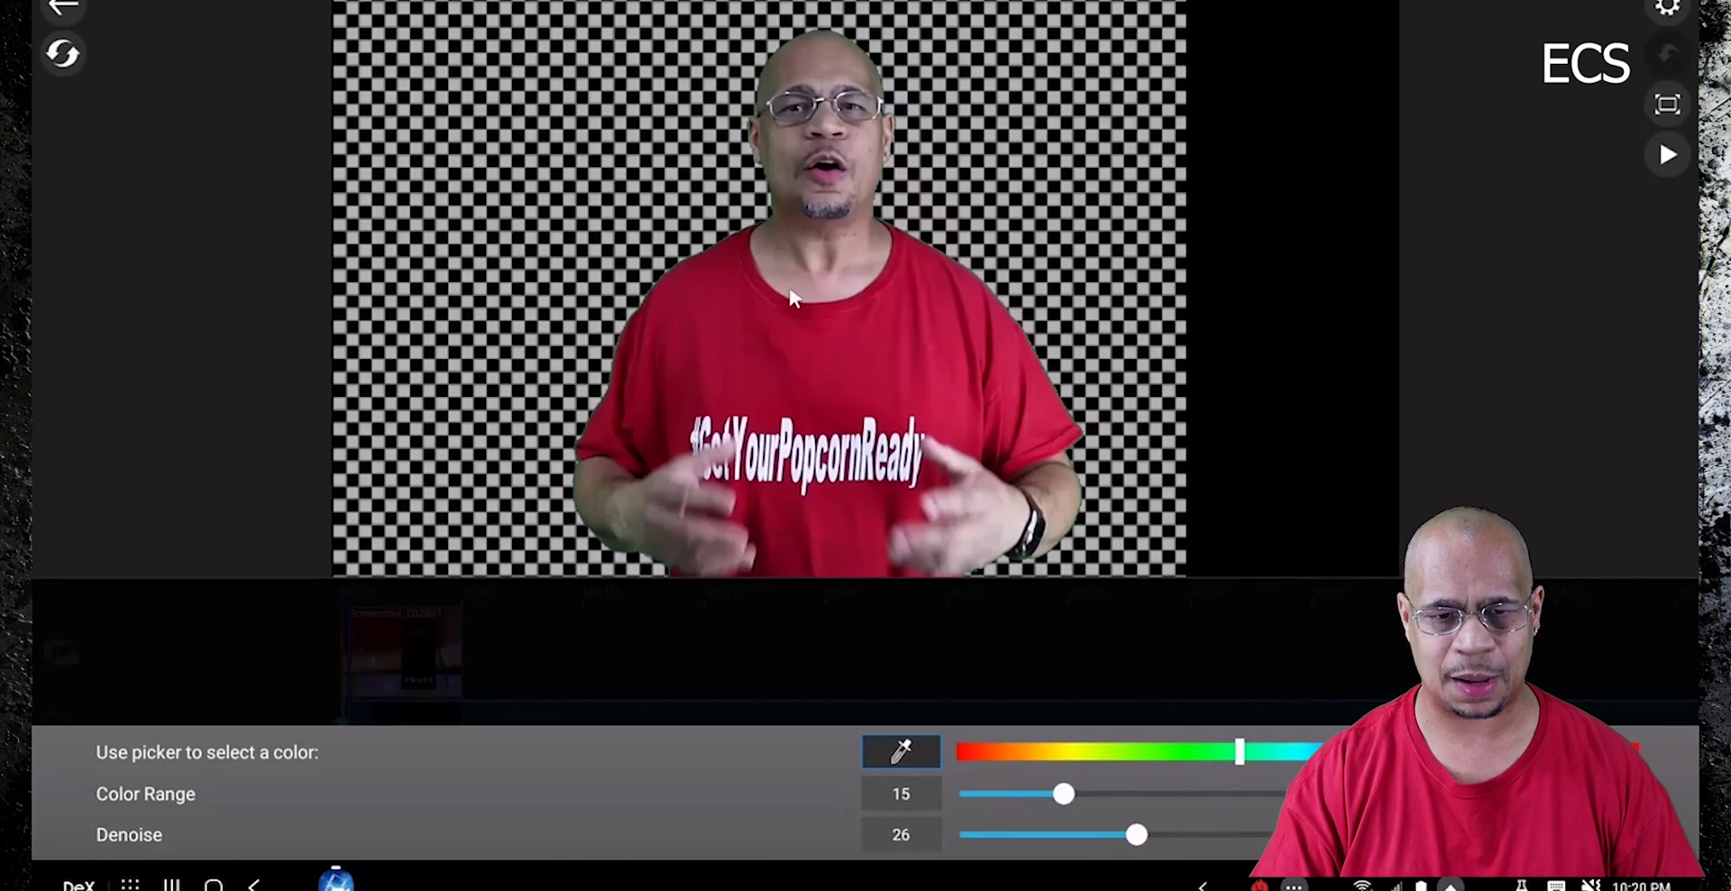
{"action": "left_click", "coordinate": [65, 9]}
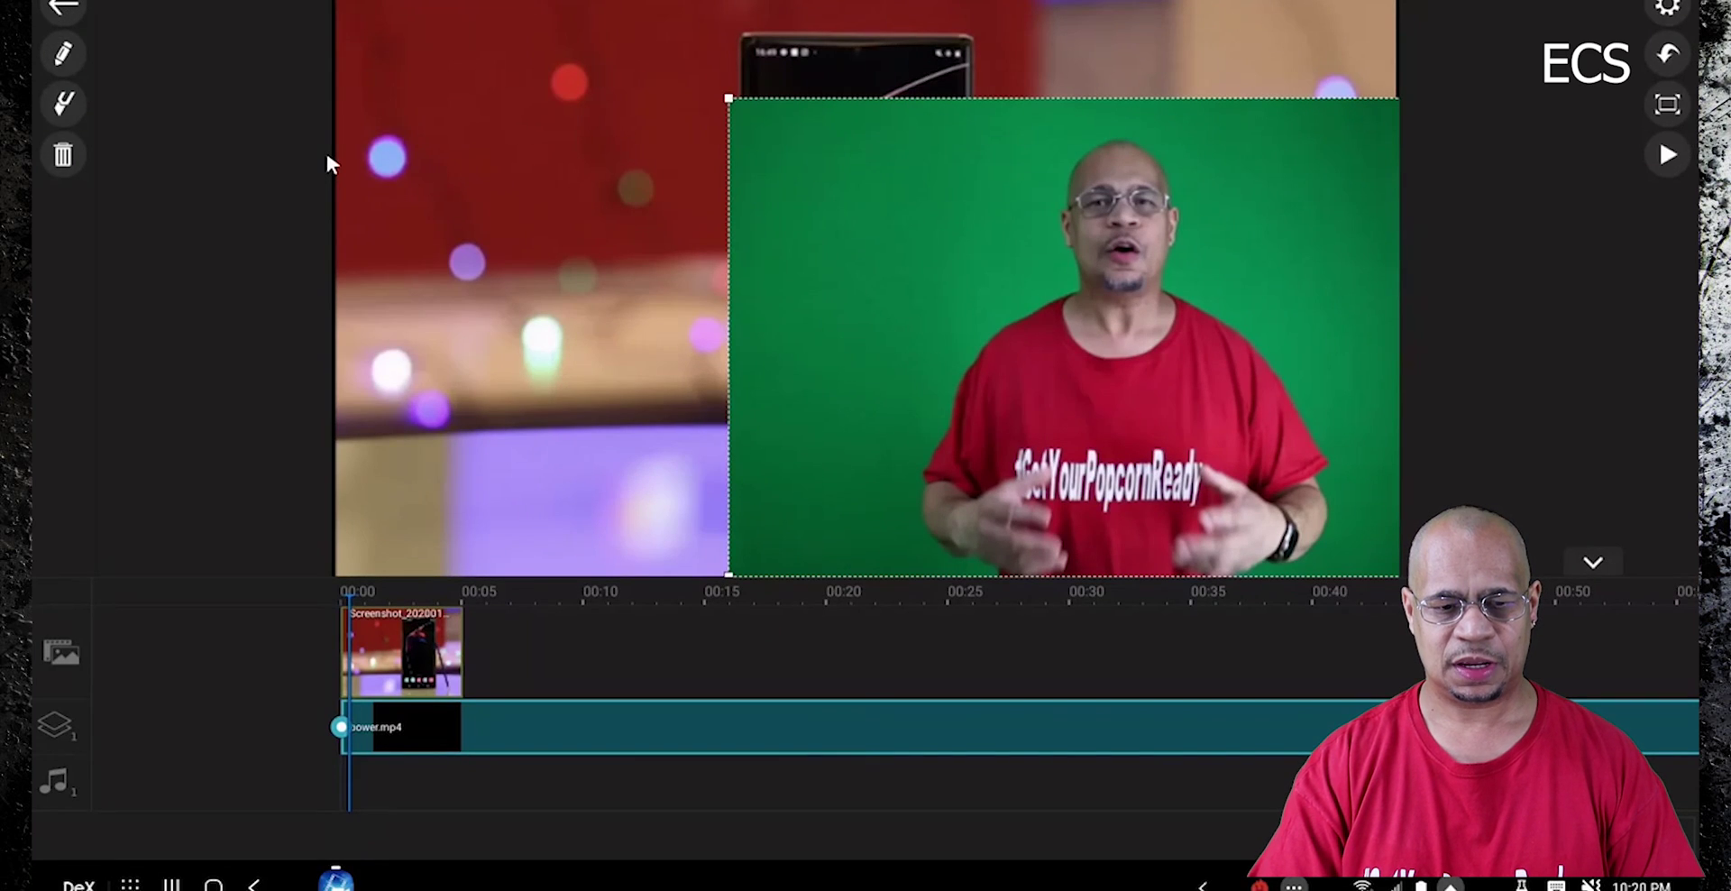
{"action": "left_click", "coordinate": [462, 642]}
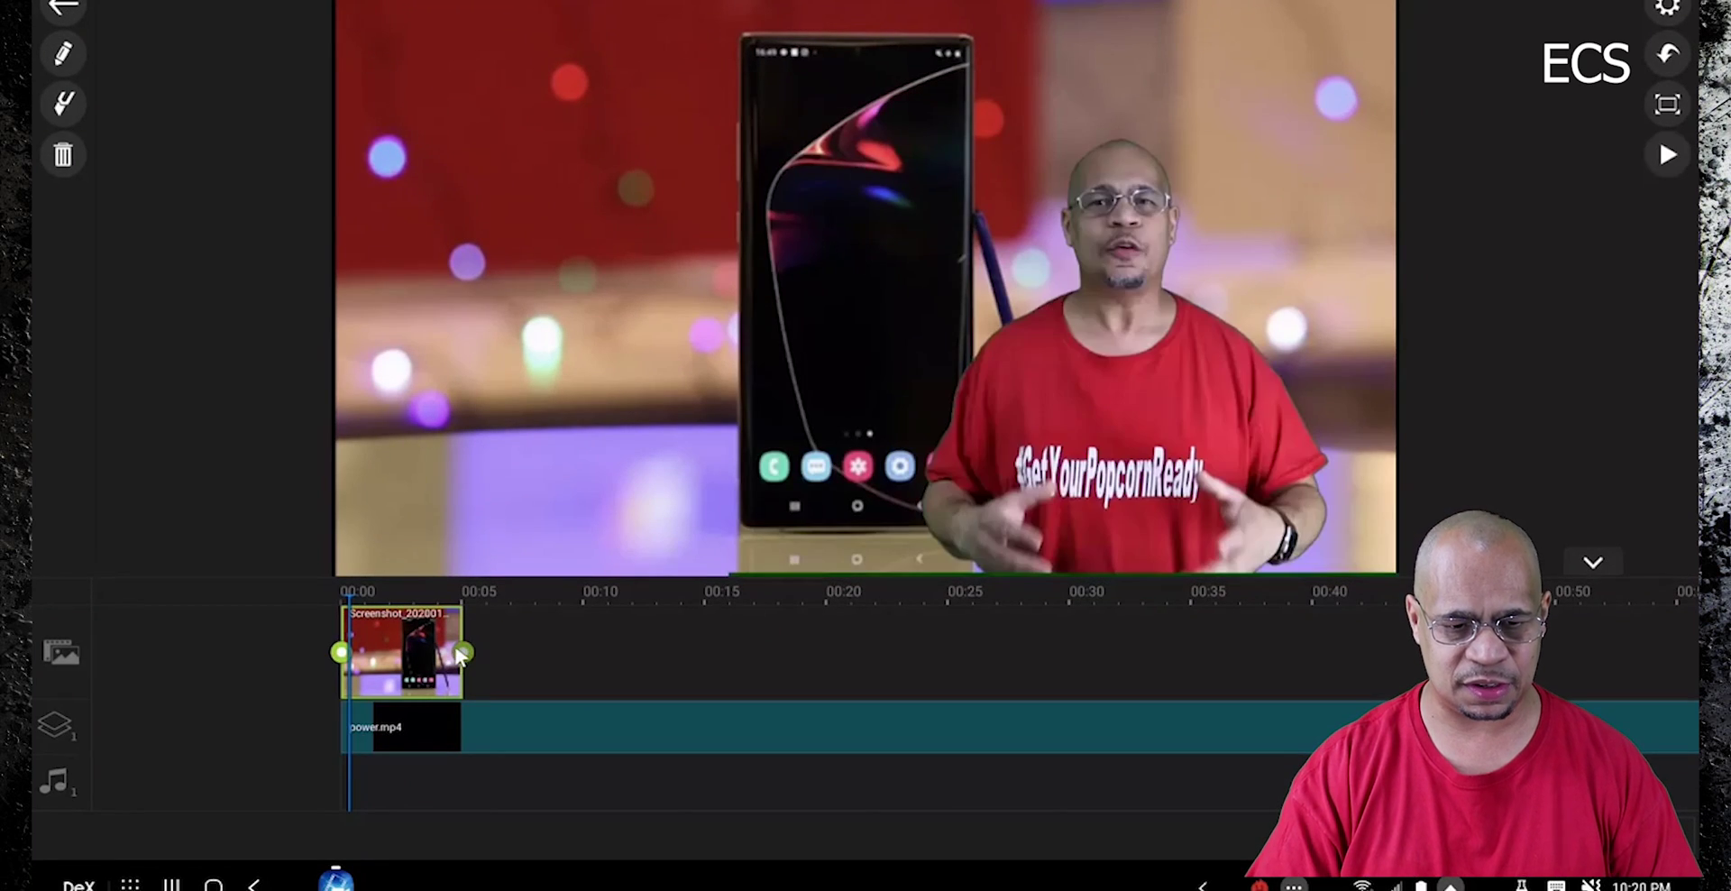
- Extend the phone photo clip to the video's end, rewind to 00:00 and play the composite
{"action": "left_click_drag", "start_coordinate": [463, 651], "coordinate": [1691, 676]}
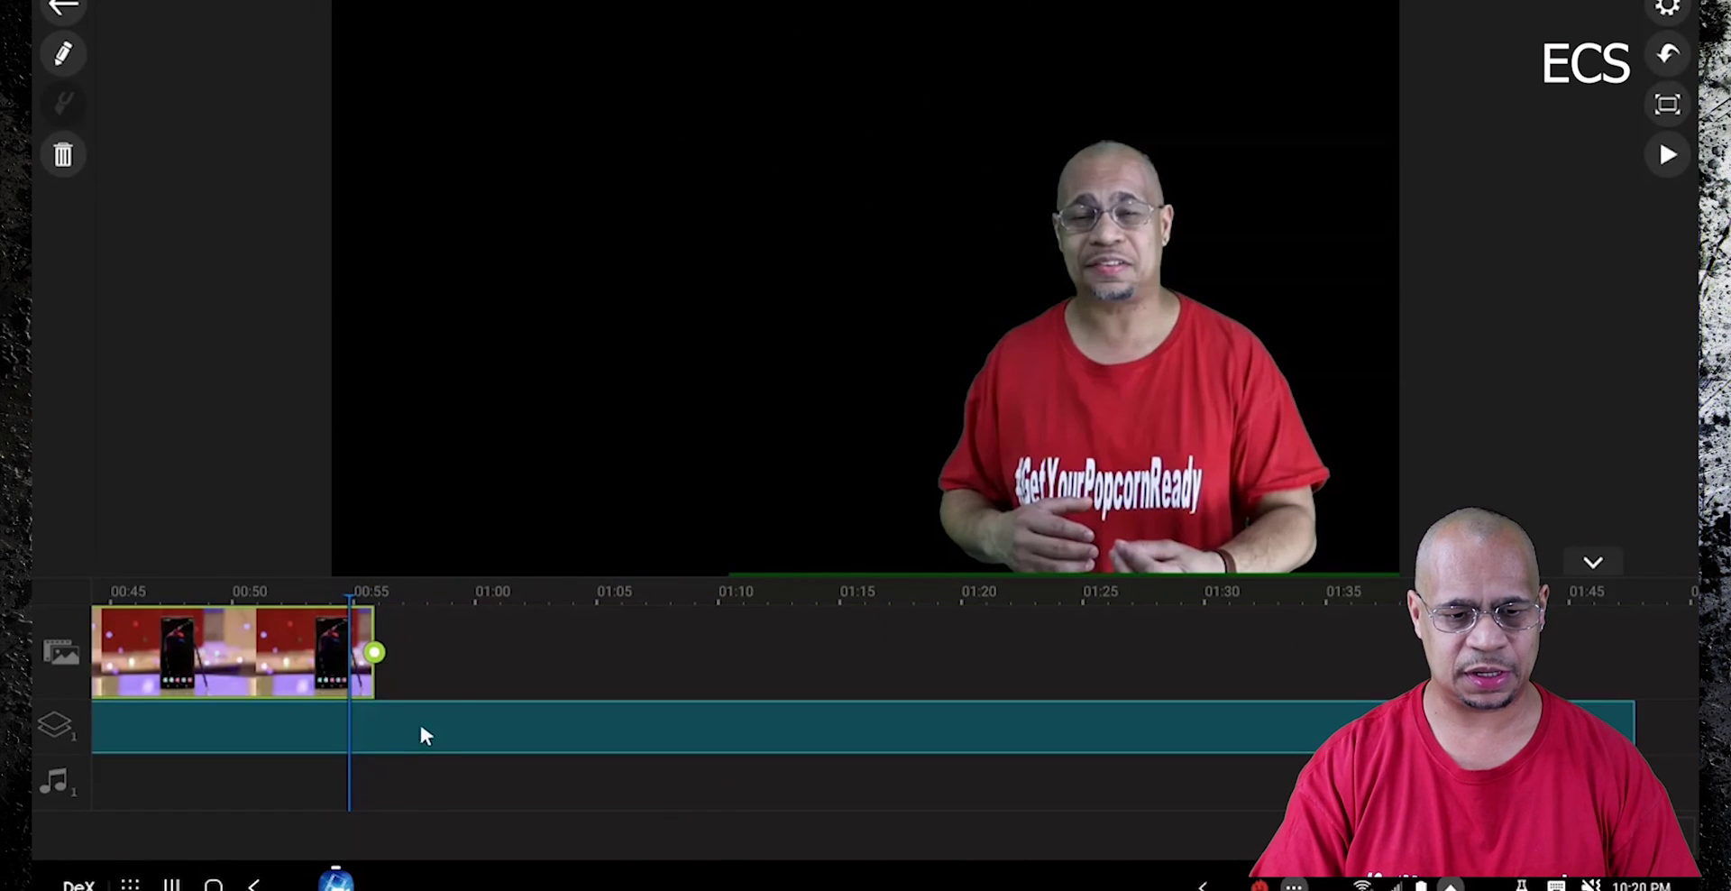
{"action": "left_click", "coordinate": [505, 730]}
{"action": "scroll", "coordinate": [999, 740], "scroll_direction": "left", "scroll_amount": 10}
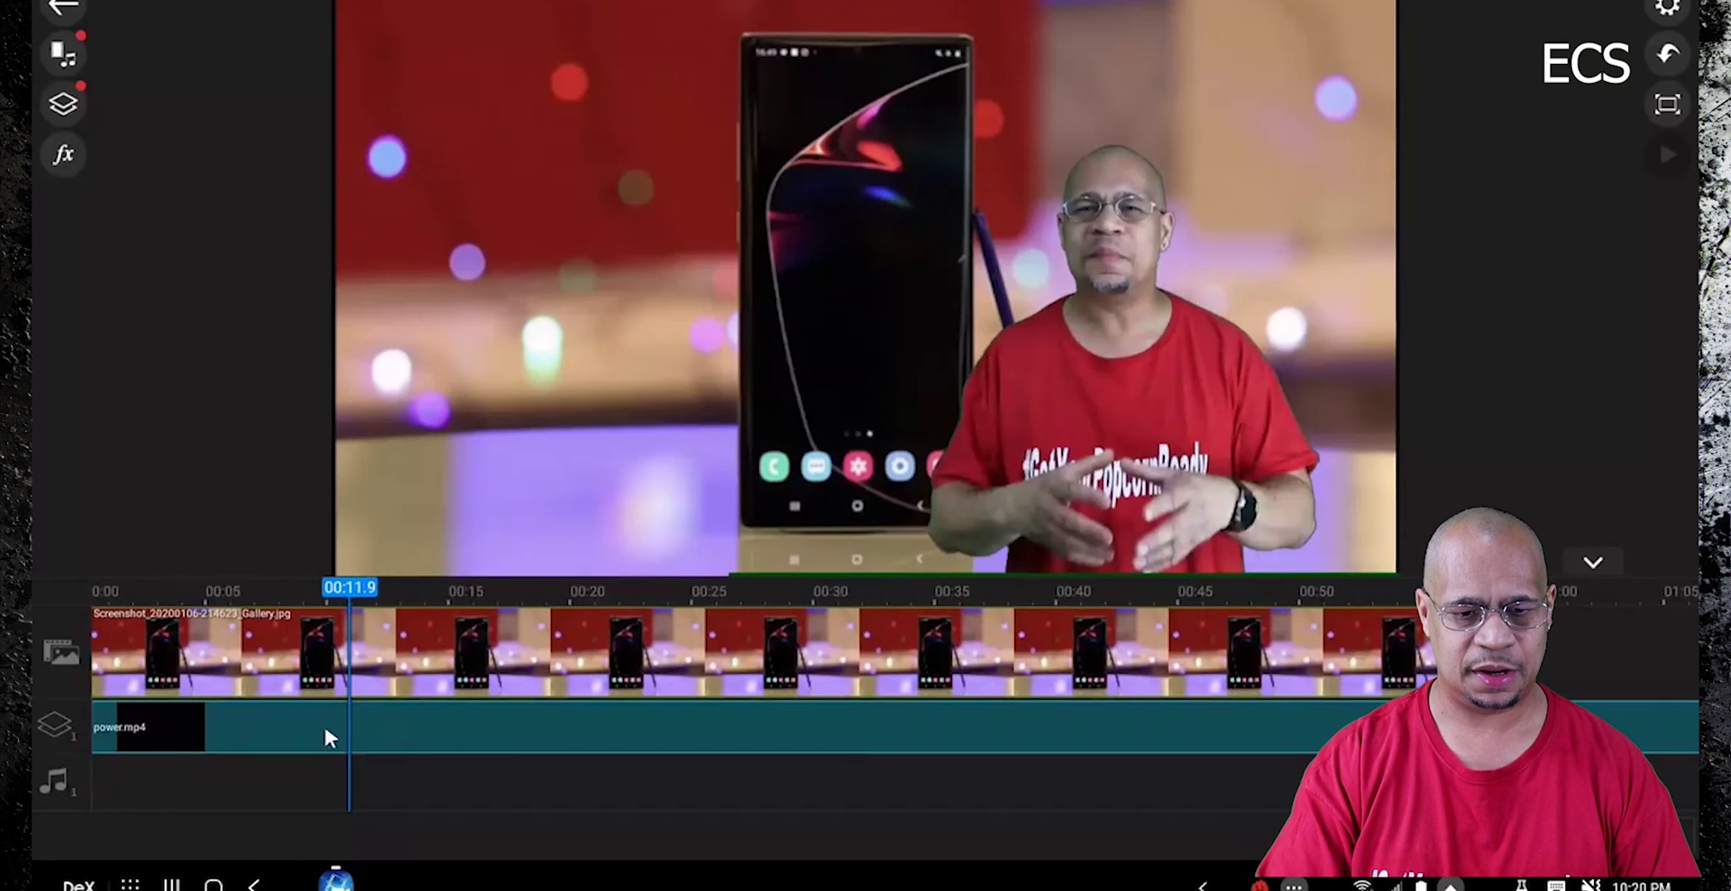
{"action": "left_click_drag", "start_coordinate": [502, 727], "coordinate": [640, 733]}
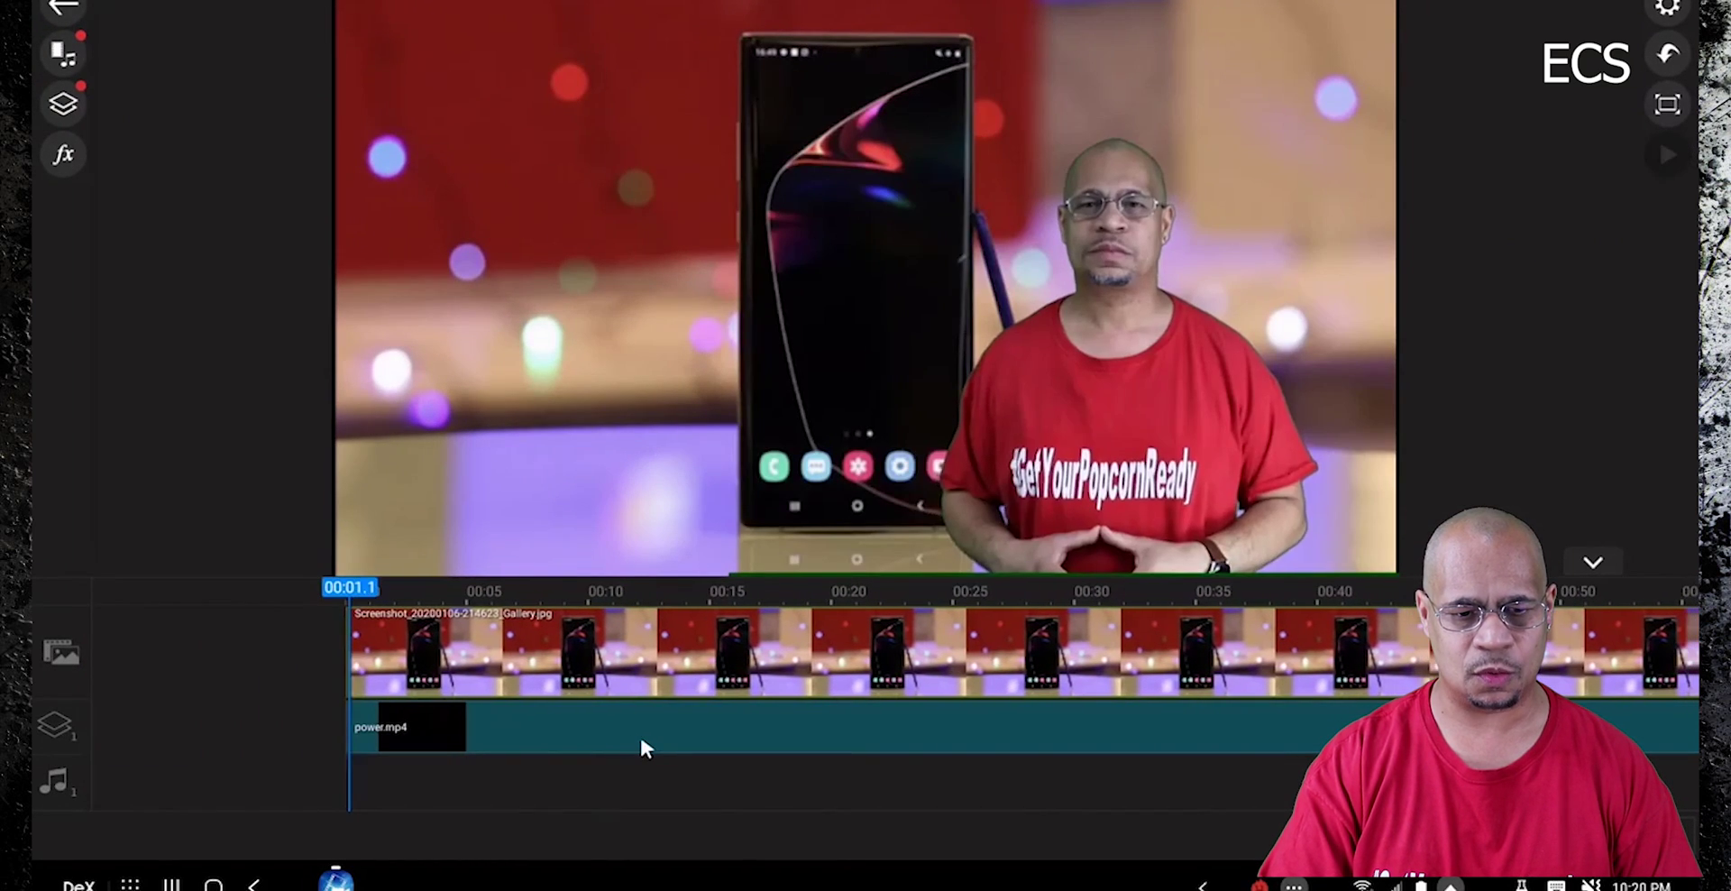
{"action": "left_click", "coordinate": [1667, 155]}
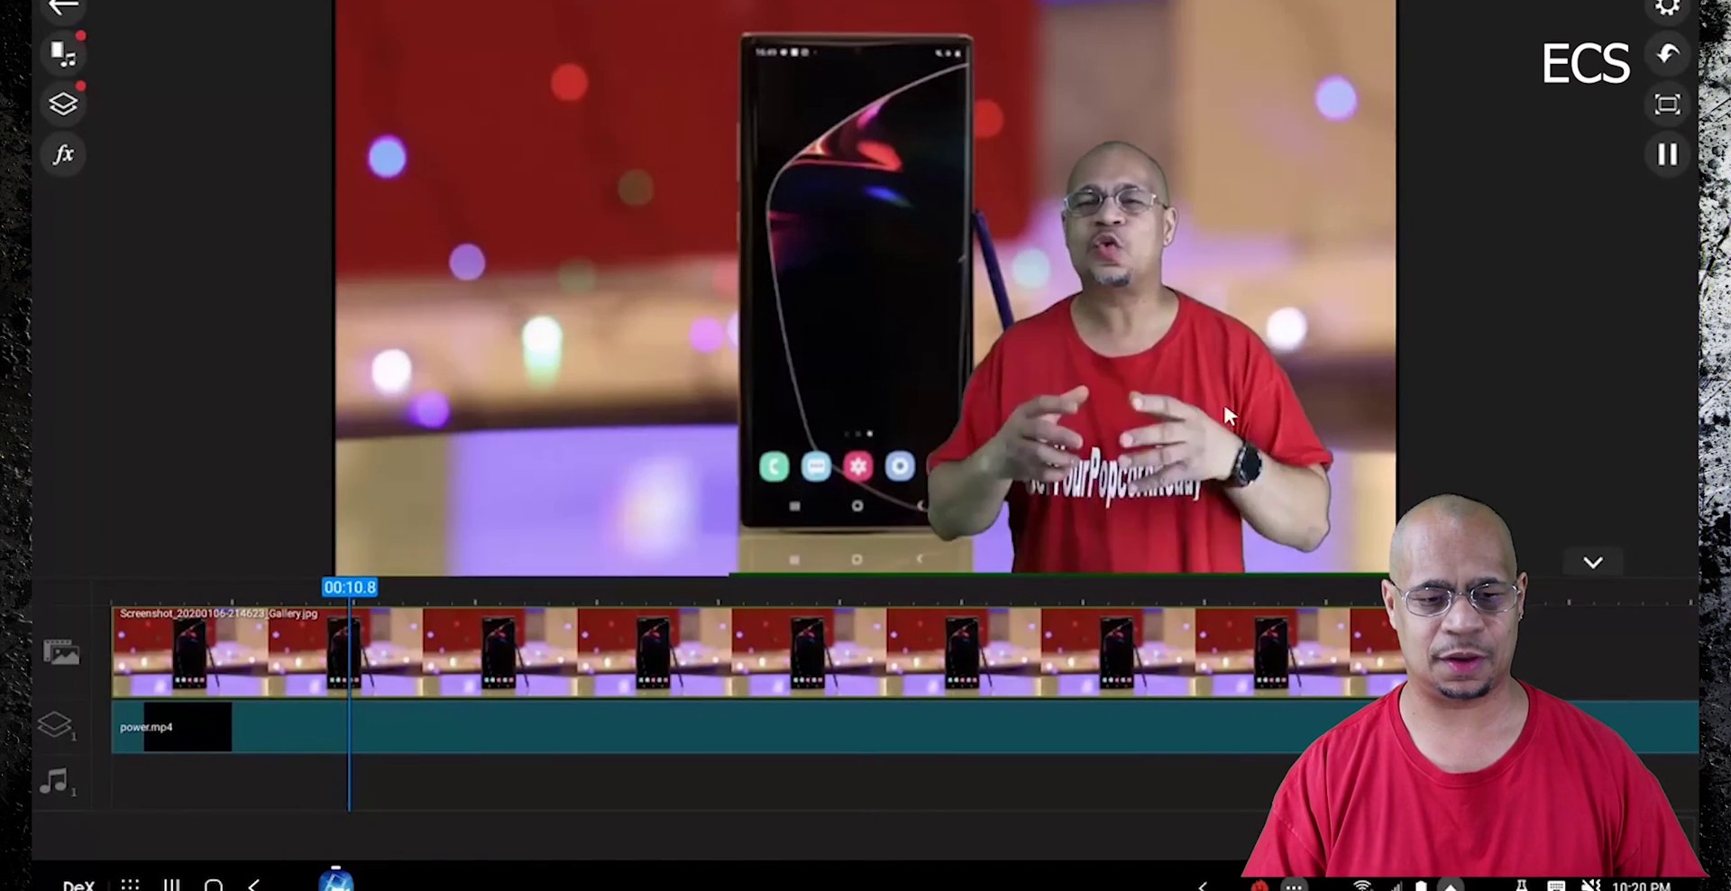
{"action": "left_click", "coordinate": [436, 675]}
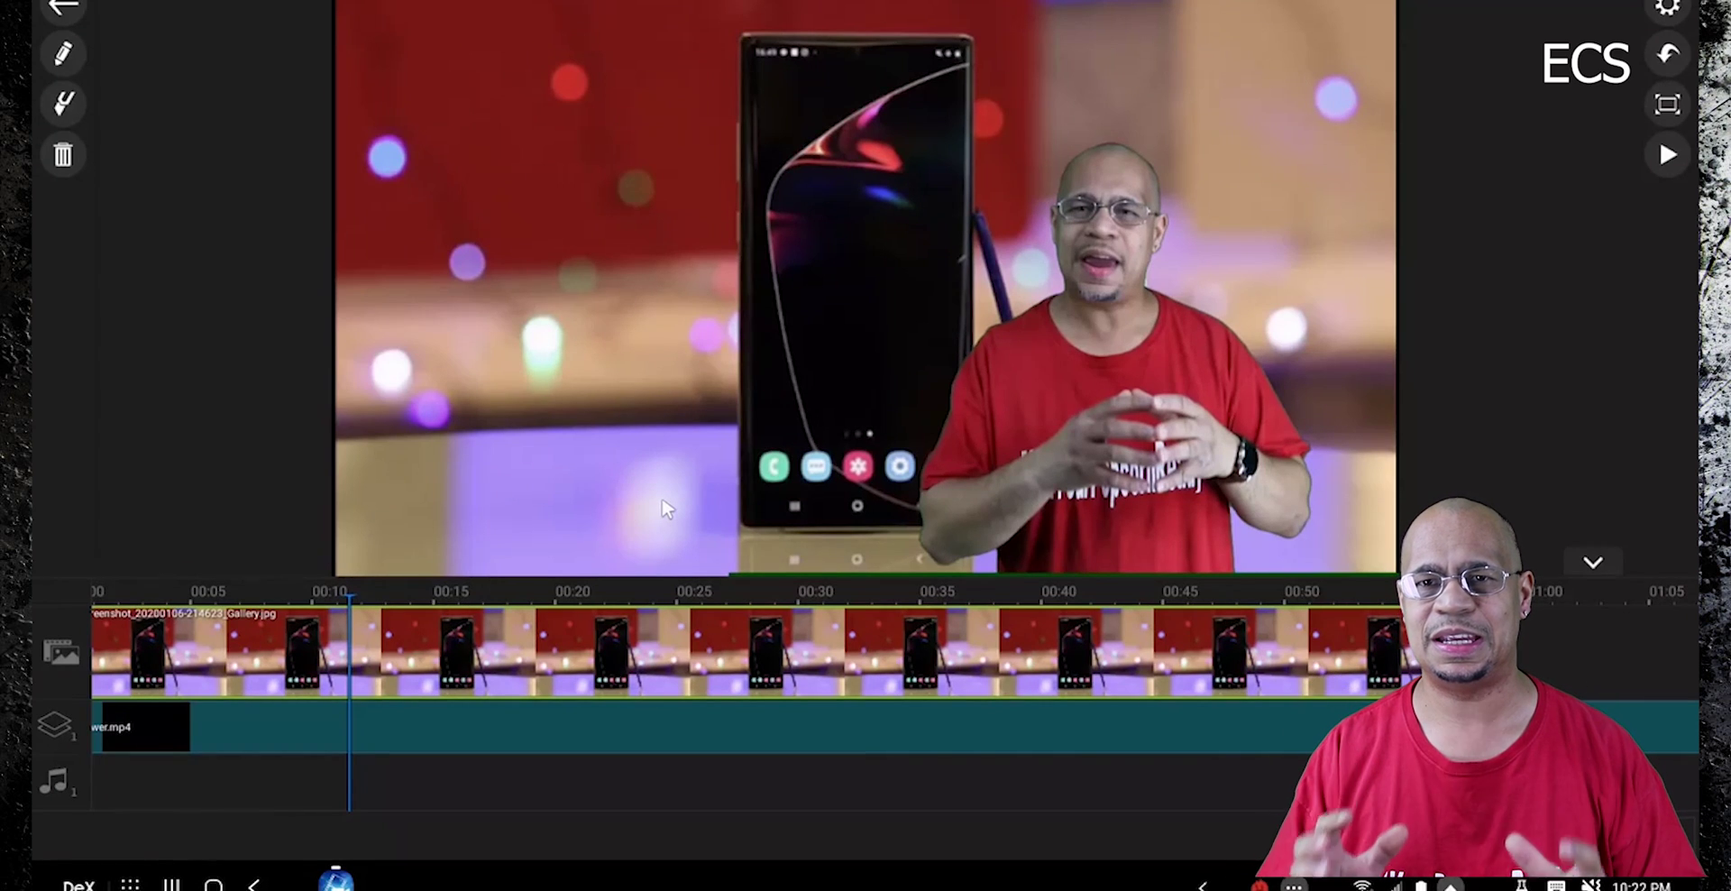
{"action": "left_click", "coordinate": [312, 719]}
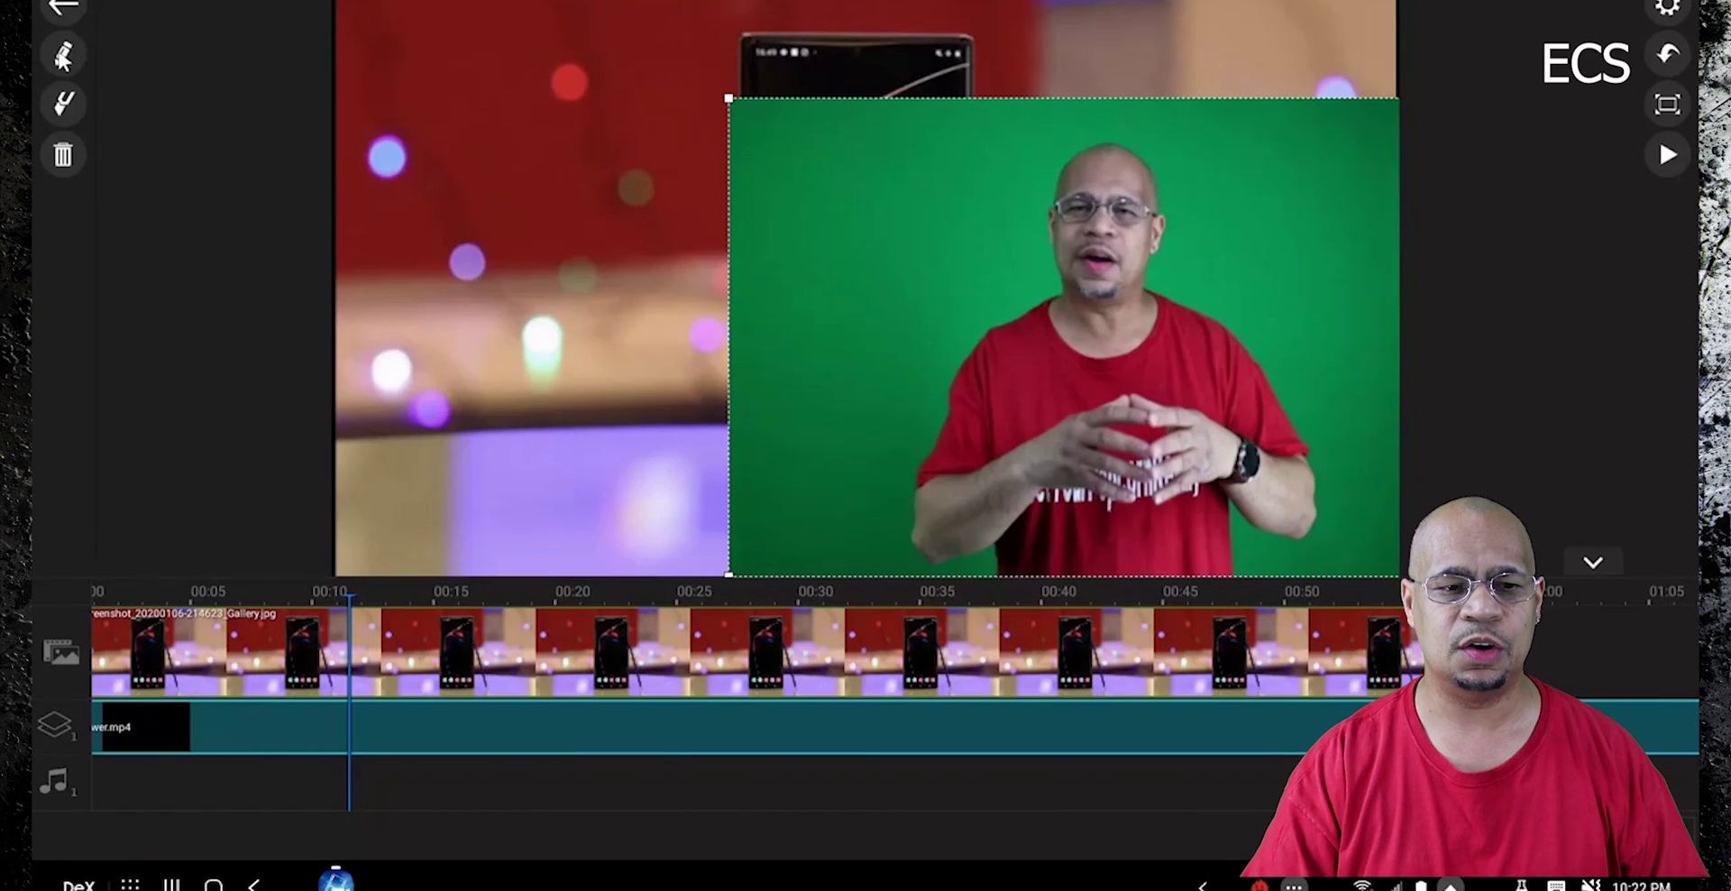
{"action": "left_click", "coordinate": [63, 56]}
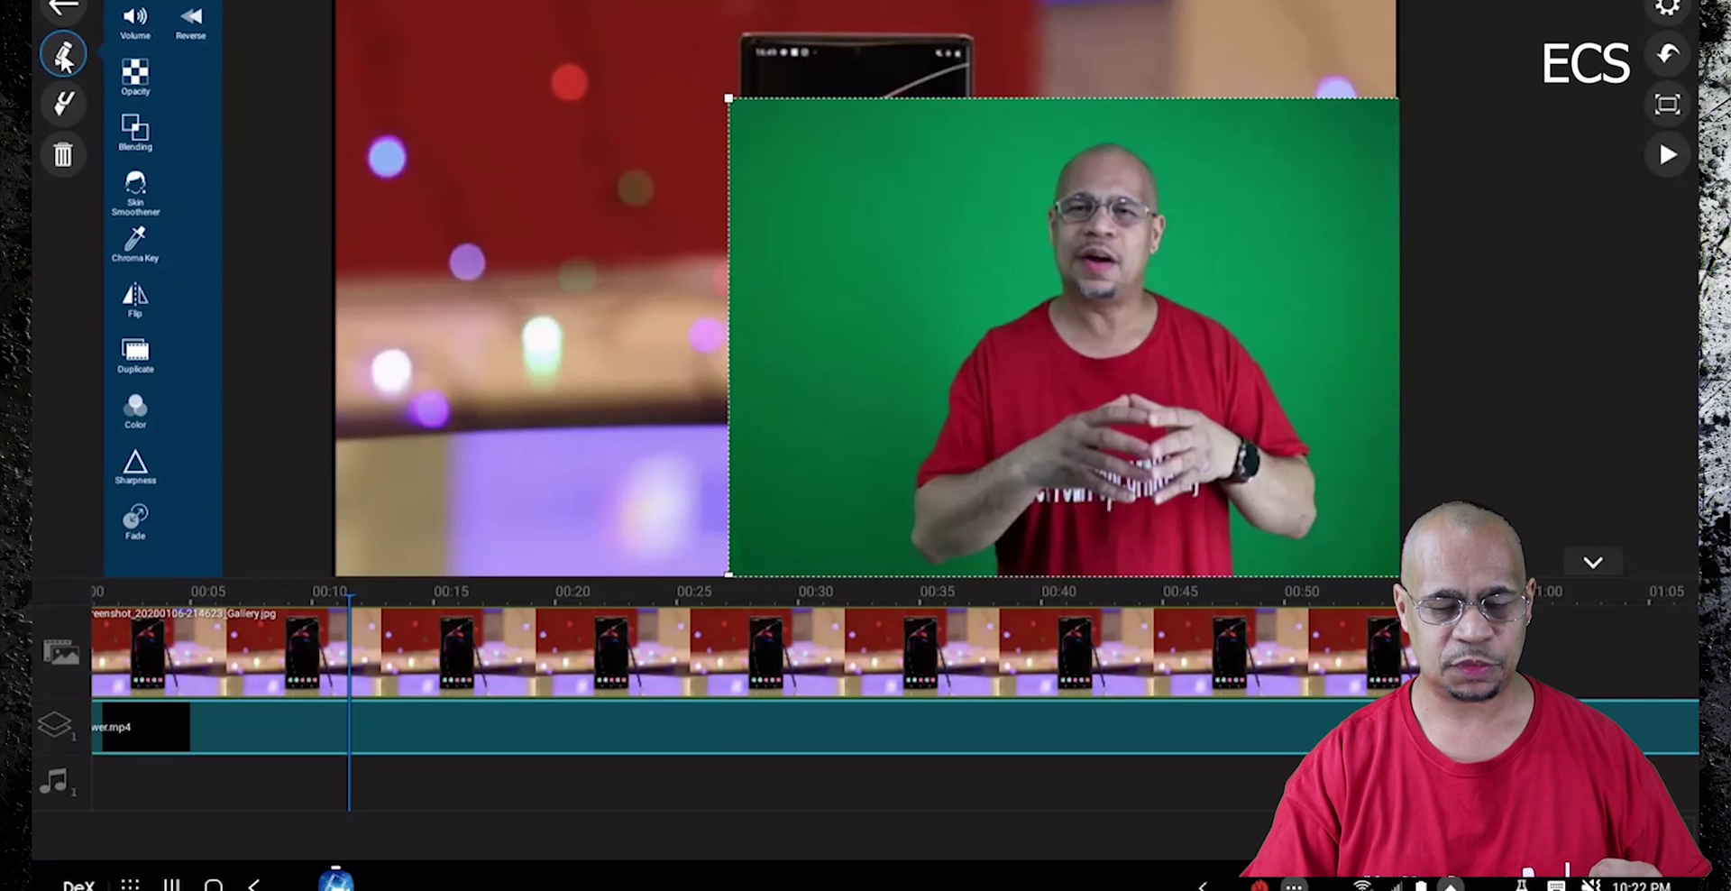
{"action": "left_click", "coordinate": [140, 244]}
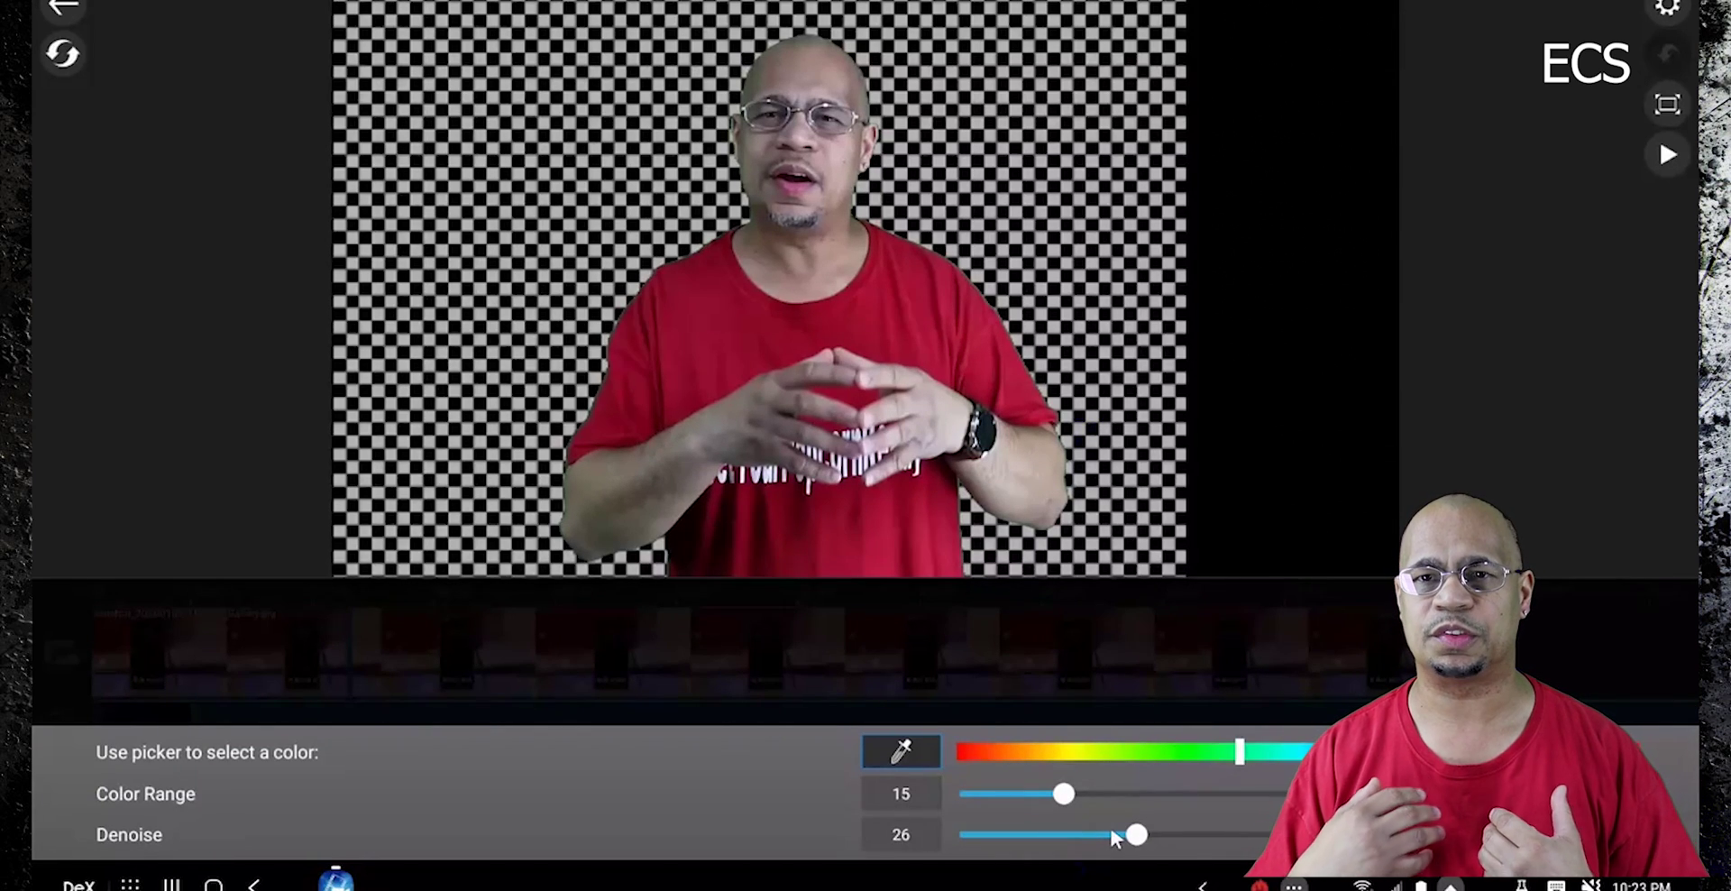
{"action": "left_click", "coordinate": [63, 7]}
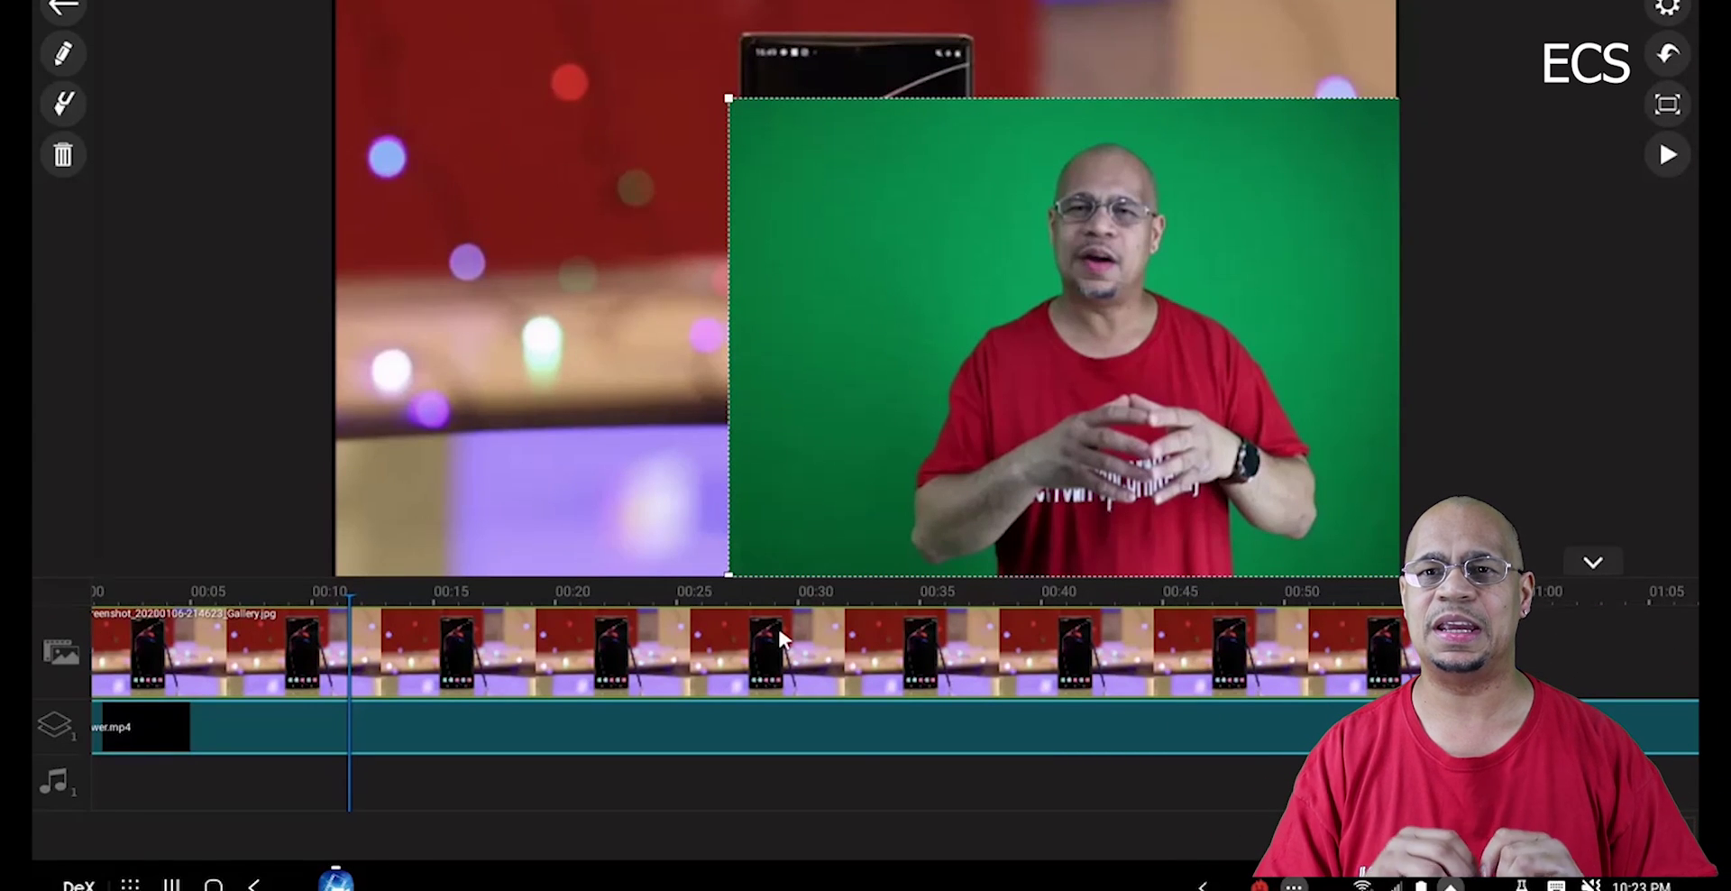
{"action": "left_click", "coordinate": [1296, 155]}
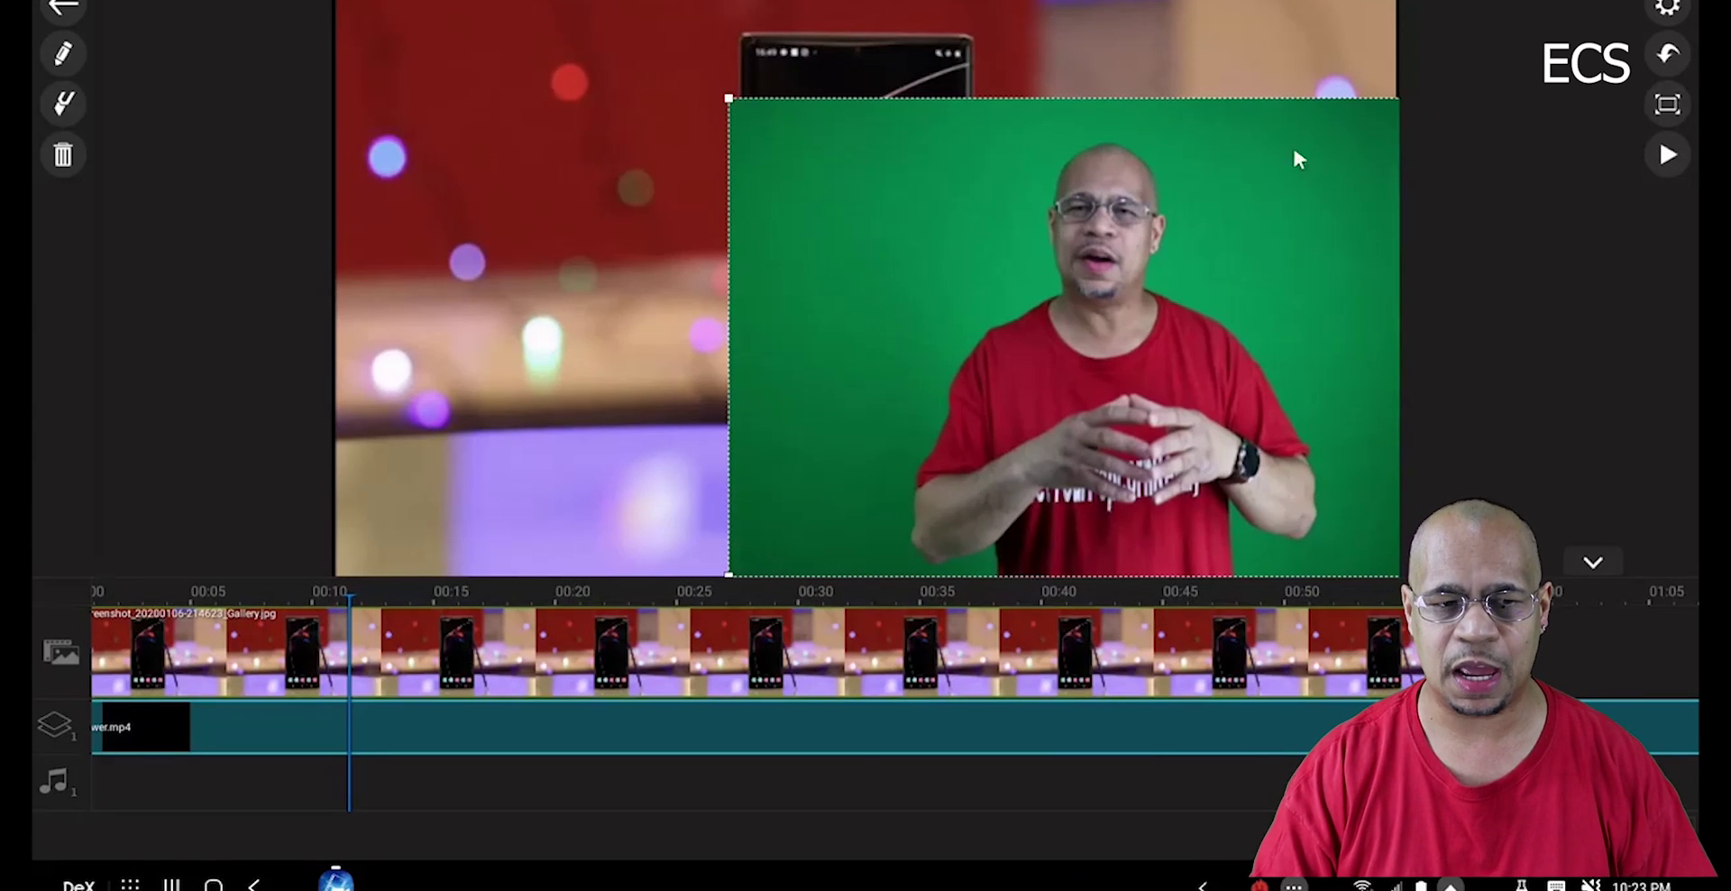
{"action": "left_click", "coordinate": [1667, 155]}
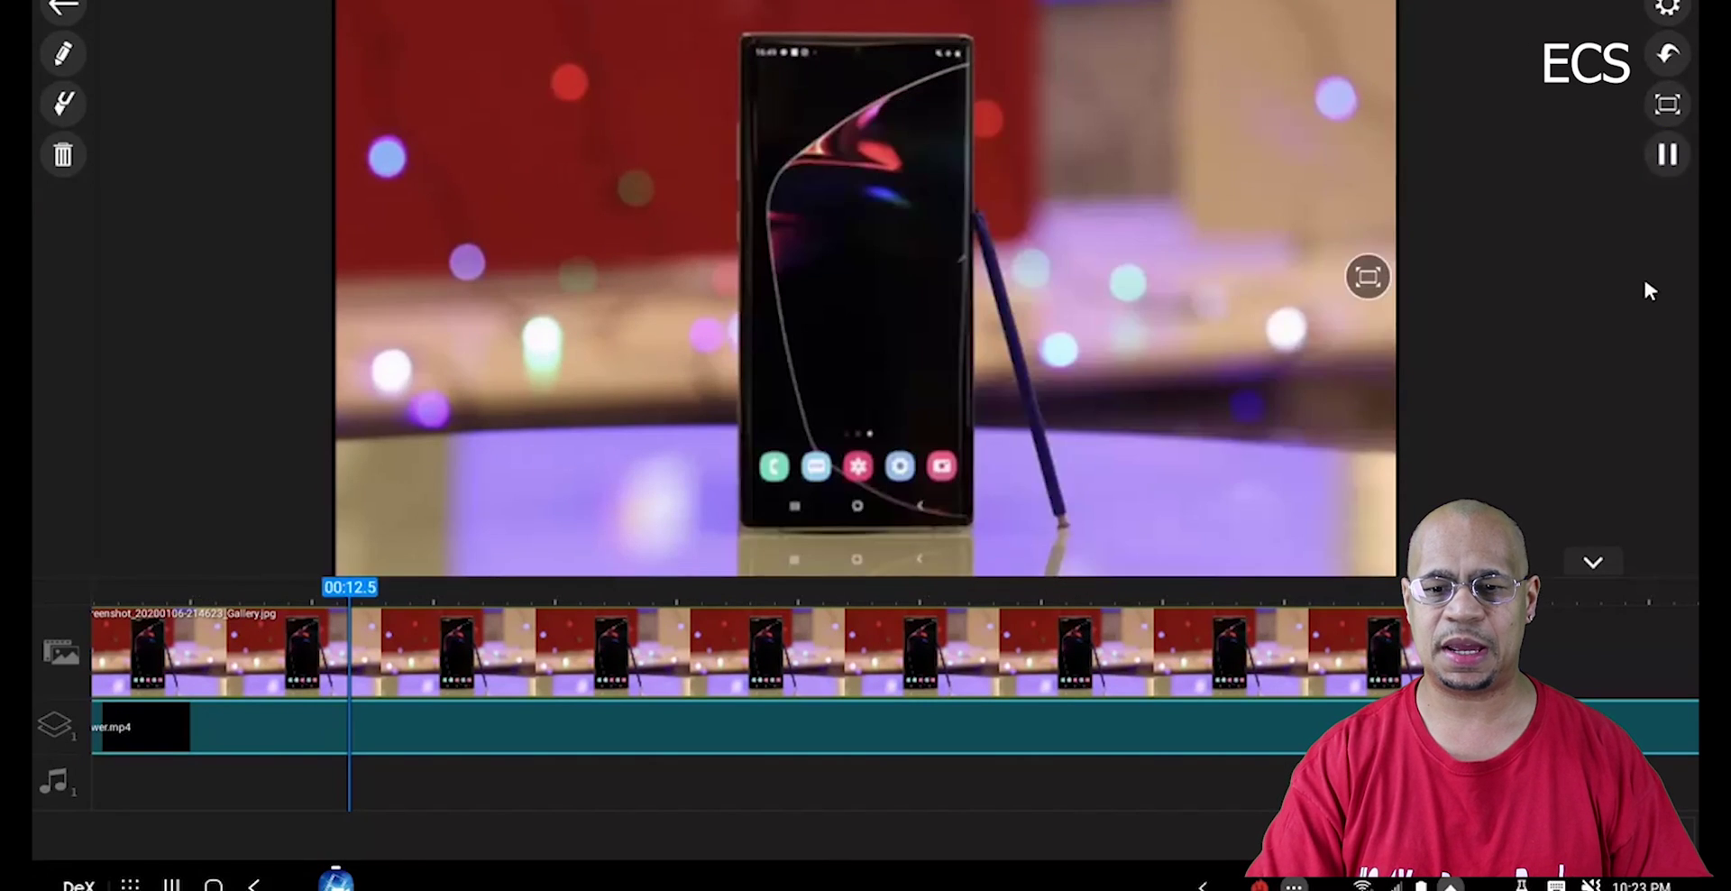
{"action": "left_click", "coordinate": [1670, 157]}
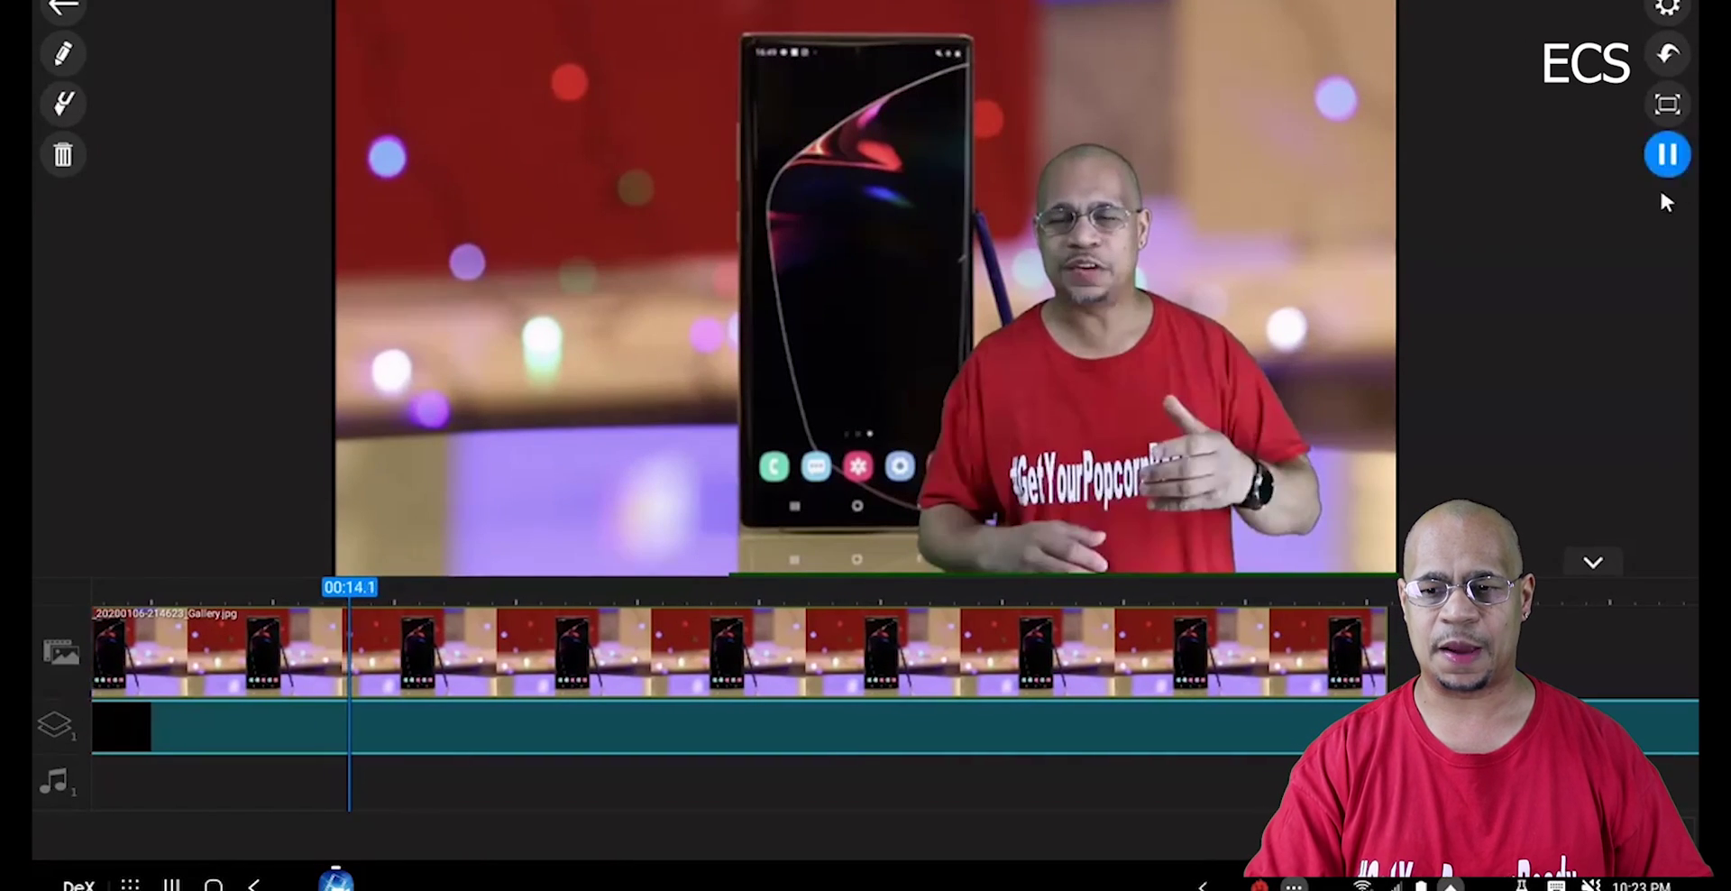